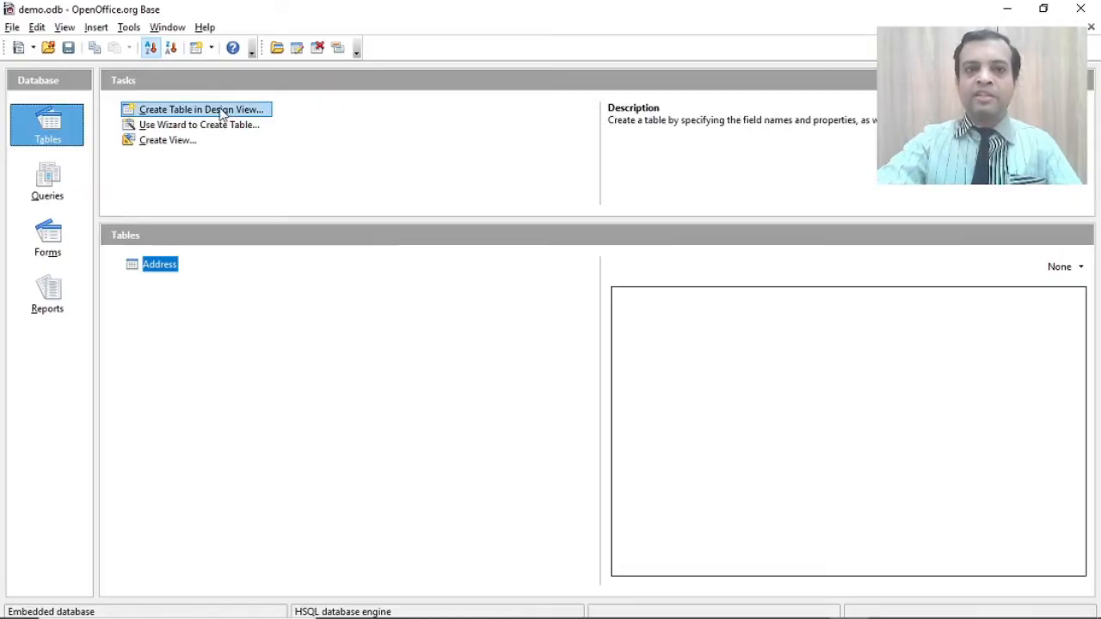
Start a new table in Design View and name its first field RollNo
{"action": "left_click", "coordinate": [222, 112]}
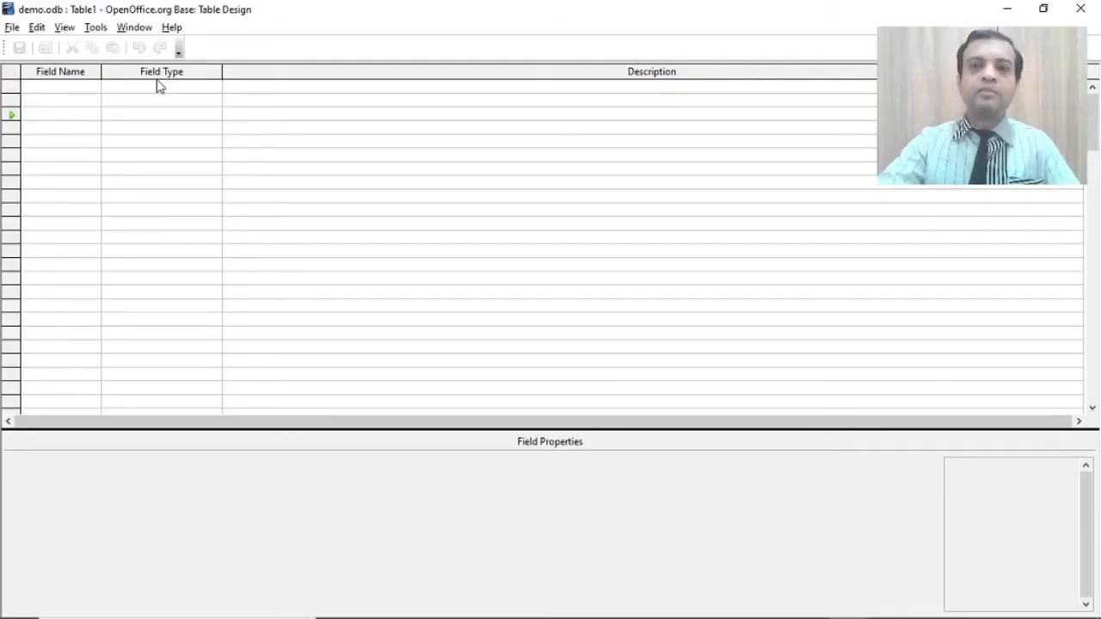
{"action": "left_click", "coordinate": [62, 86]}
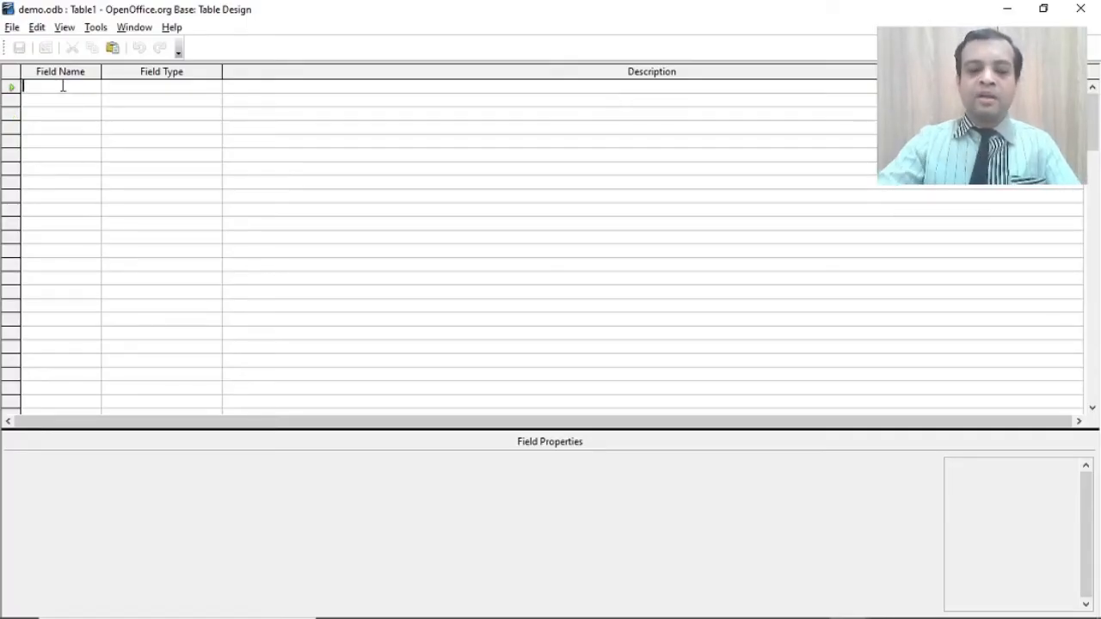
{"action": "type", "text": "Roll"}
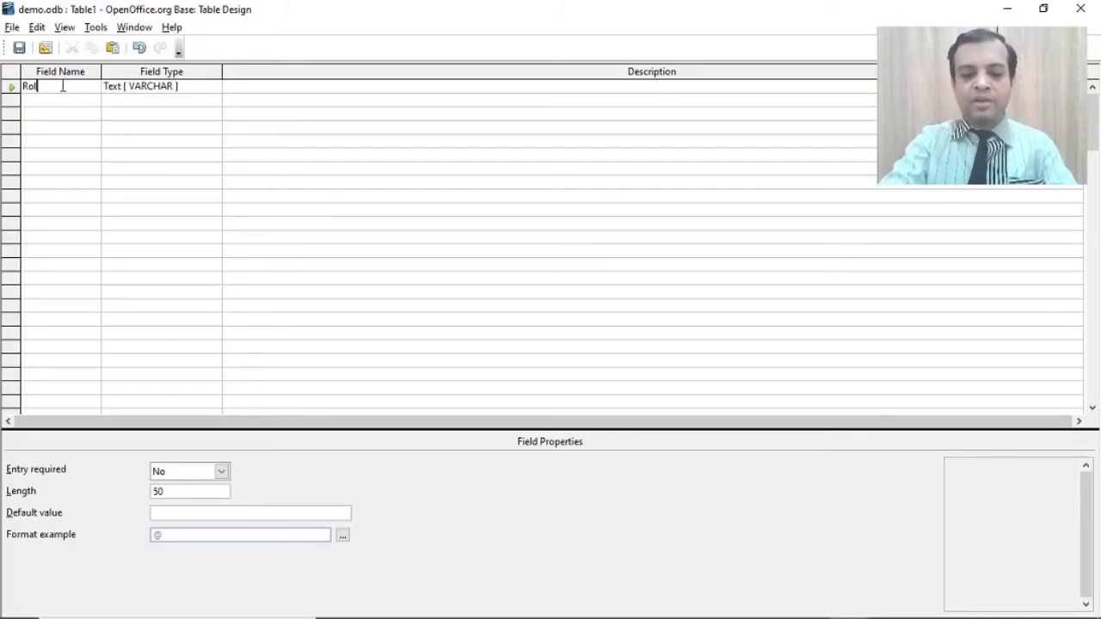
{"action": "type", "text": "No"}
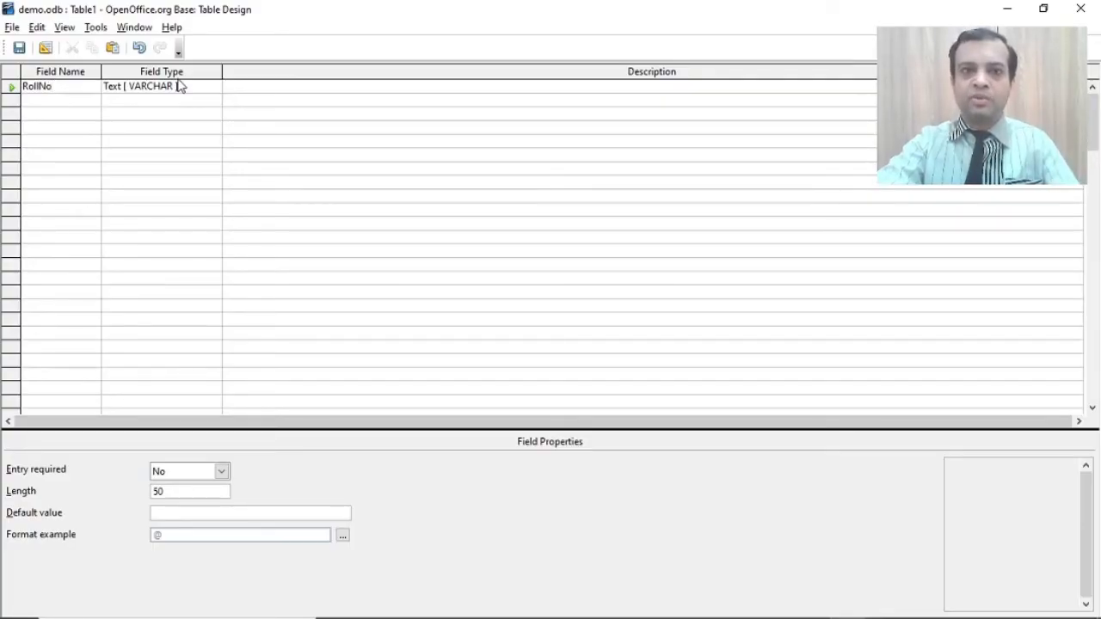
Enter "Roll number of Students" as the description of the RollNo field
{"action": "left_click", "coordinate": [247, 86]}
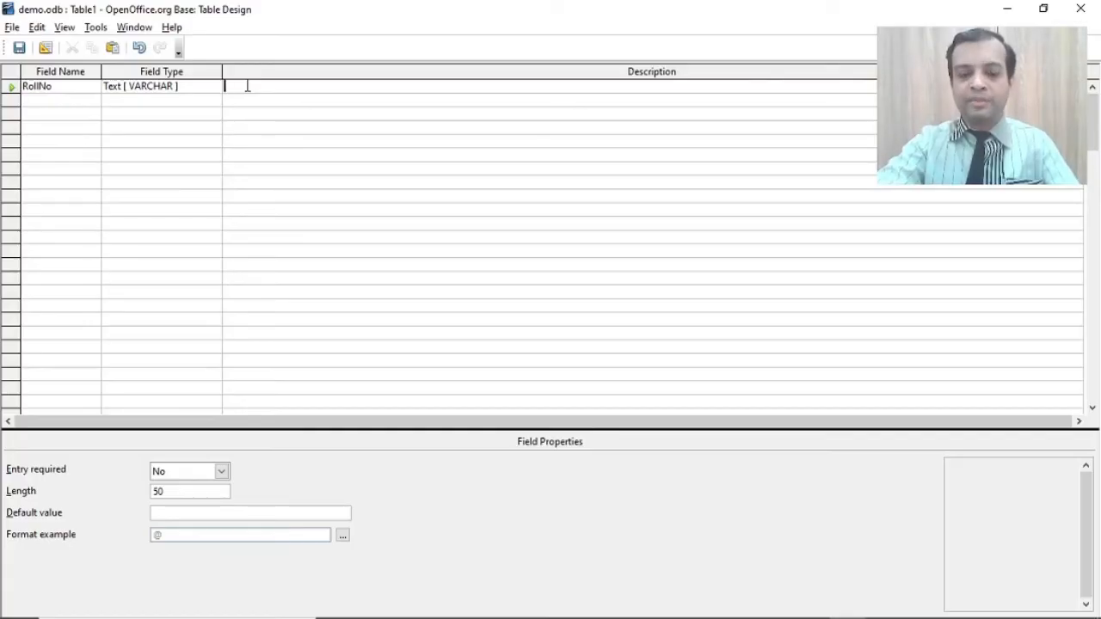
{"action": "type", "text": "R"}
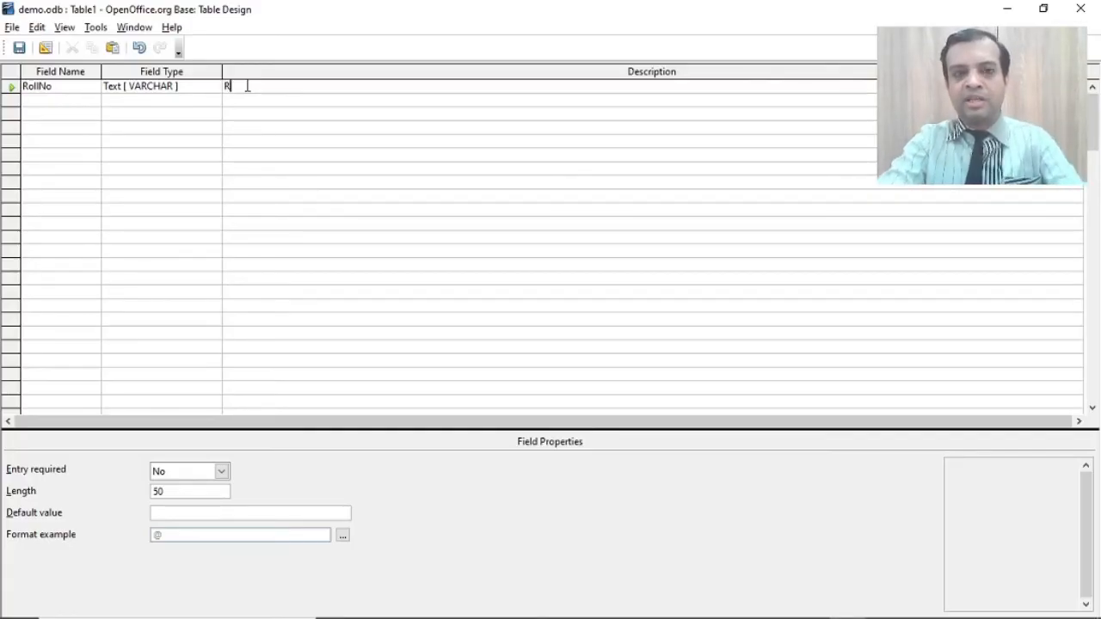
{"action": "type", "text": "oll n"}
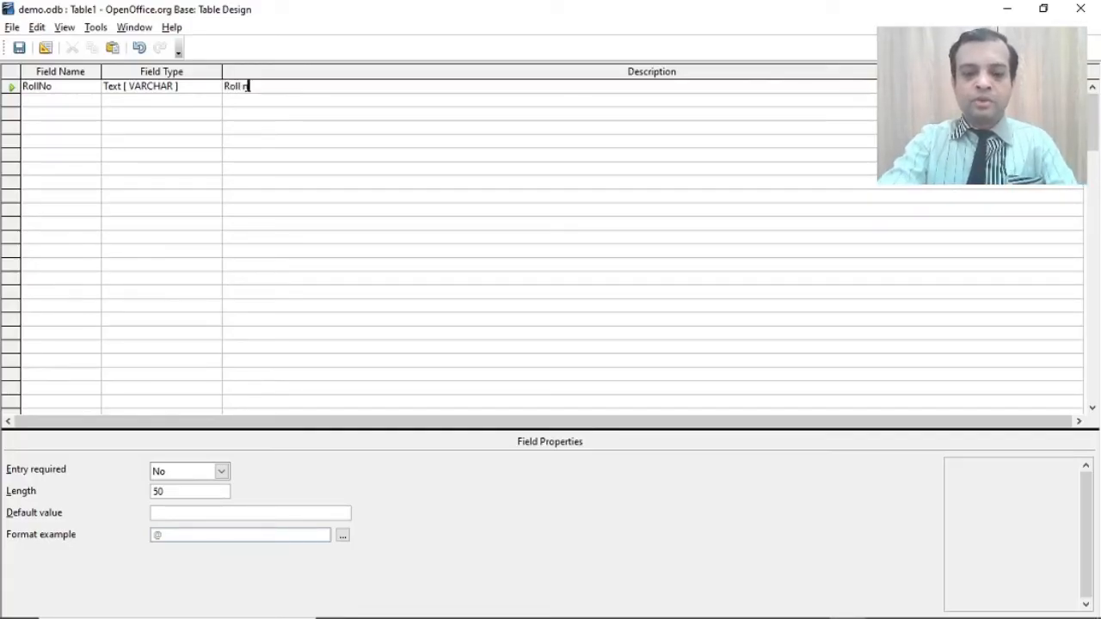
{"action": "type", "text": "umber of S"}
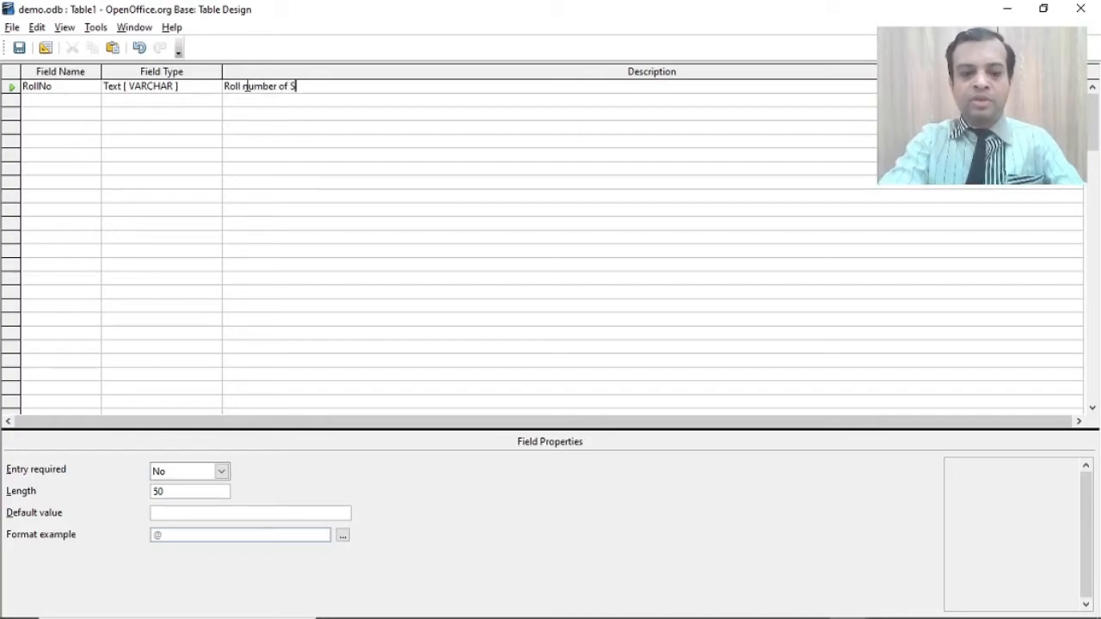
{"action": "type", "text": "tudents"}
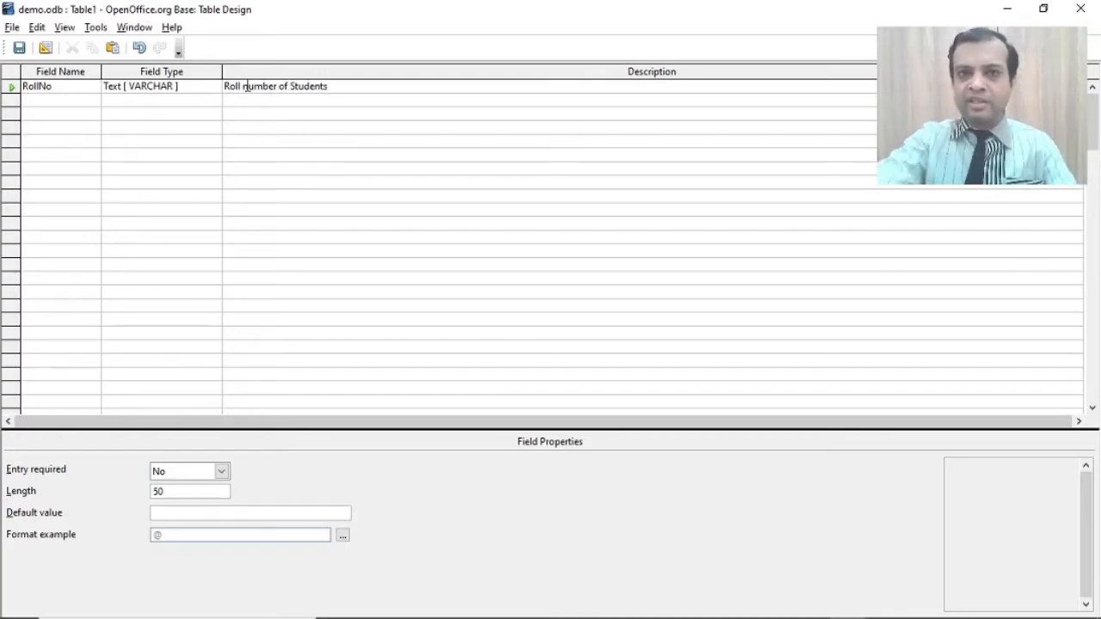
Add a second field named Name with the default Text [ VARCHAR ] type
{"action": "left_click", "coordinate": [66, 101]}
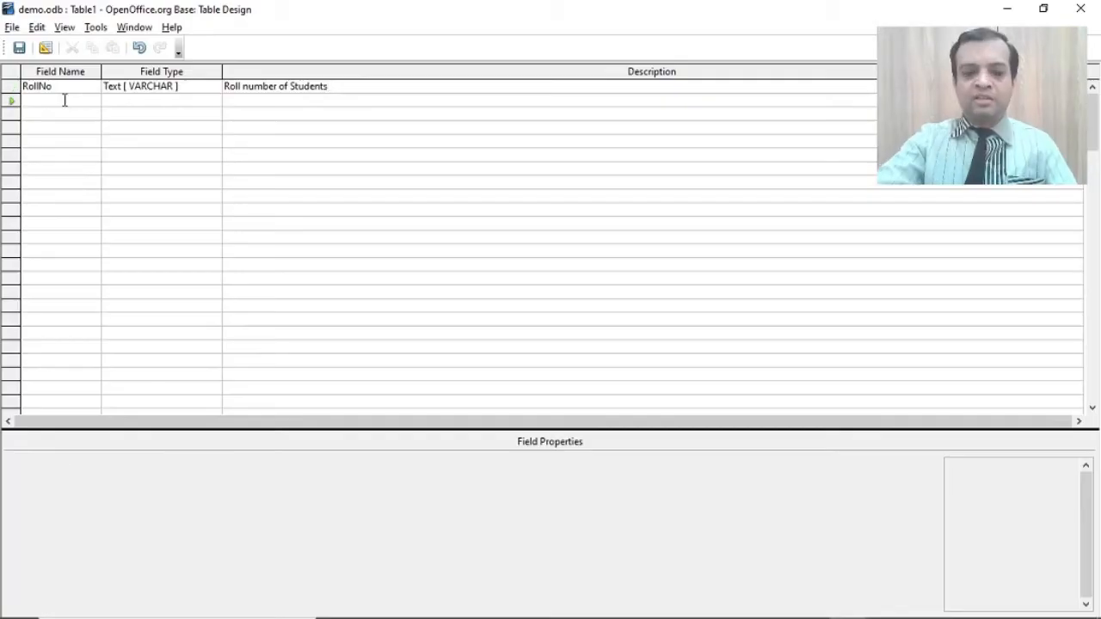
{"action": "type", "text": "Name"}
{"action": "key", "text": "Tab"}
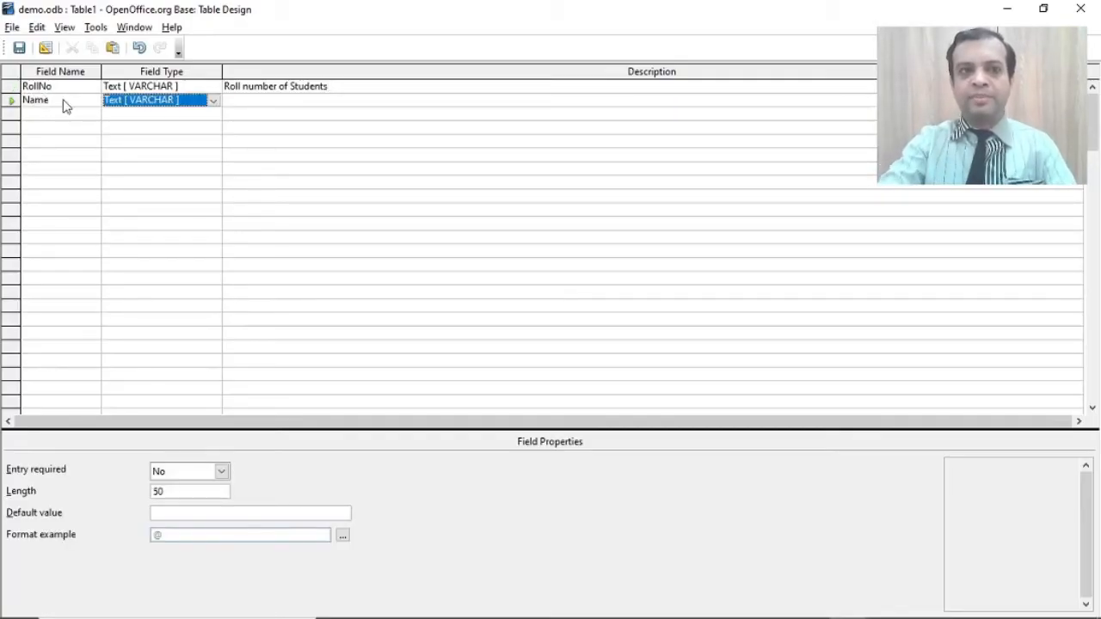
Set the field type of RollNo to Number [ NUMERIC ]
{"action": "left_click", "coordinate": [209, 89]}
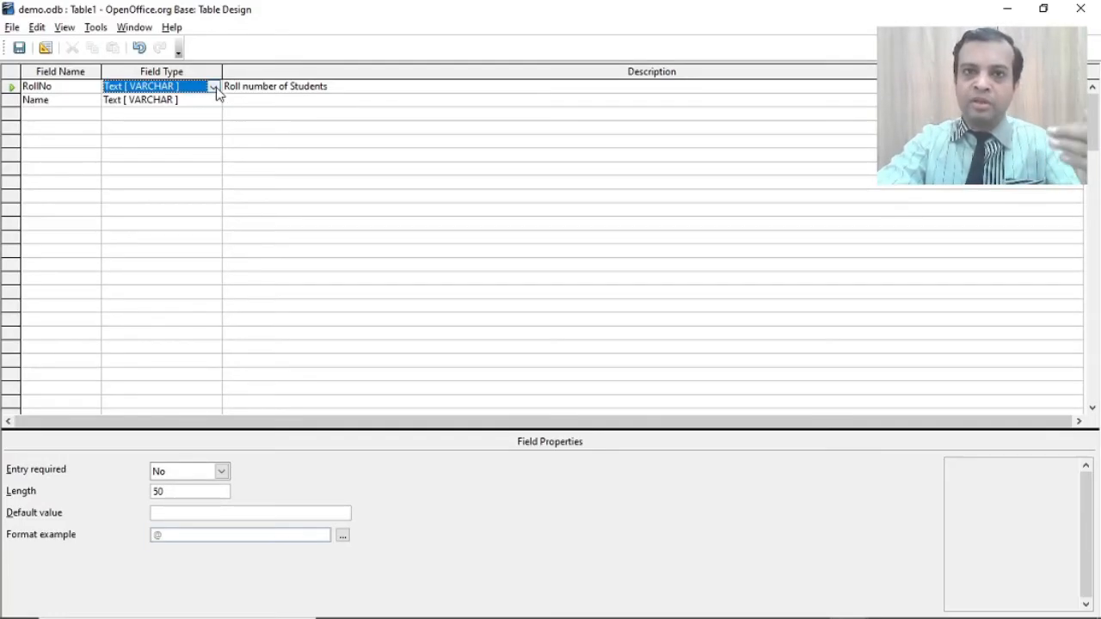
{"action": "left_click", "coordinate": [213, 87]}
{"action": "left_click_drag", "start_coordinate": [256, 172], "coordinate": [255, 121]}
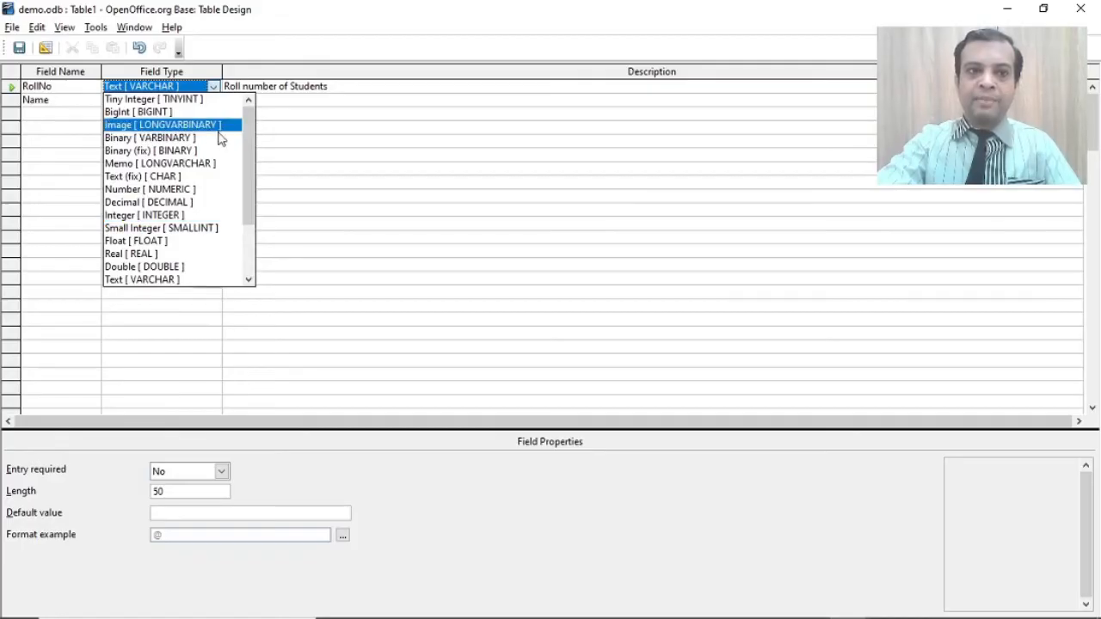
{"action": "left_click", "coordinate": [172, 189]}
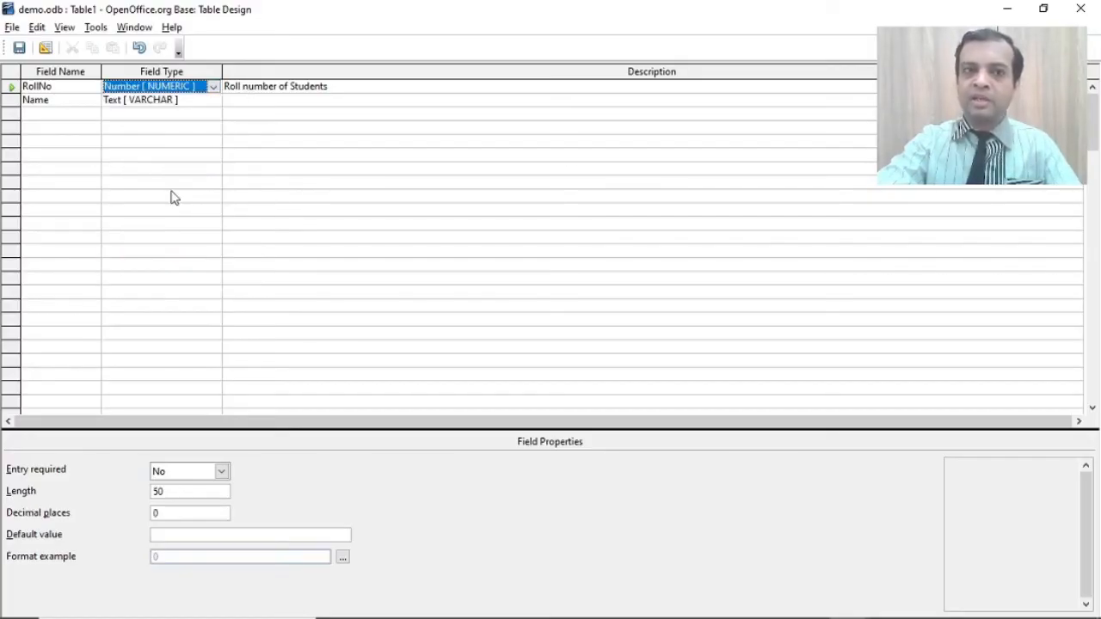
Add a City field of type Text [ VARCHAR ] and an Age field of type Small Integer [ SMALLINT ]
{"action": "left_click", "coordinate": [76, 115]}
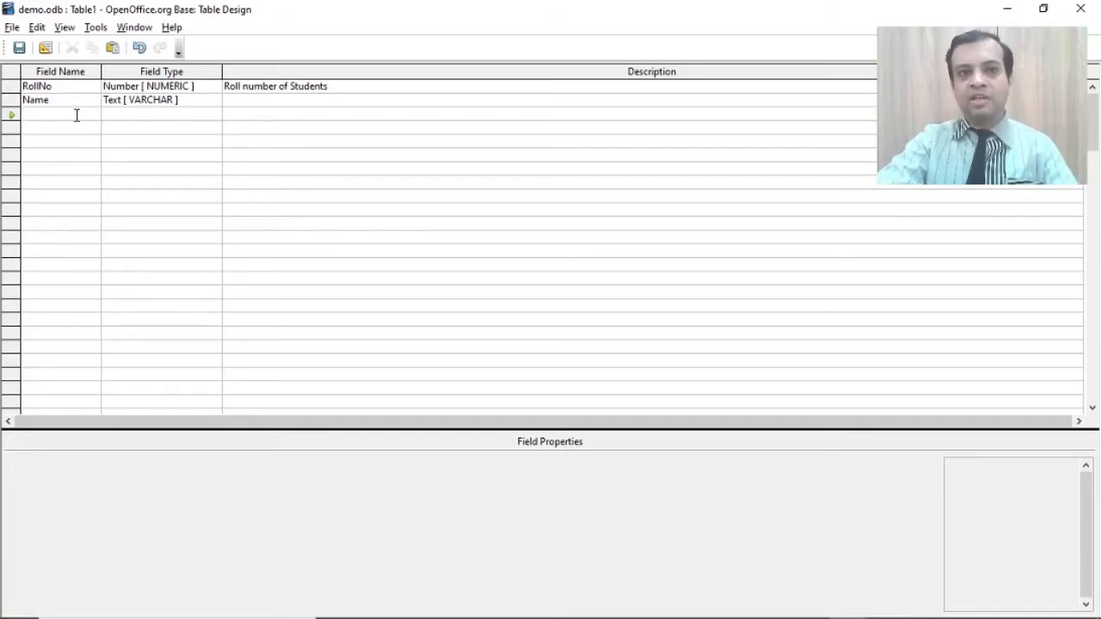
{"action": "type", "text": "City"}
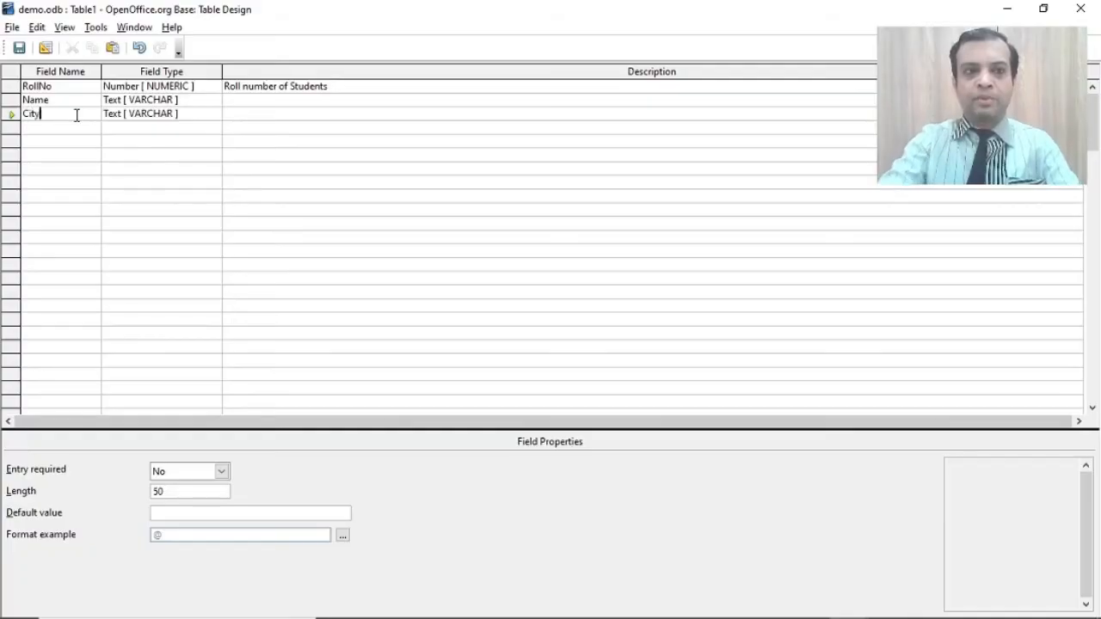
{"action": "left_click", "coordinate": [84, 128]}
{"action": "type", "text": "Age"}
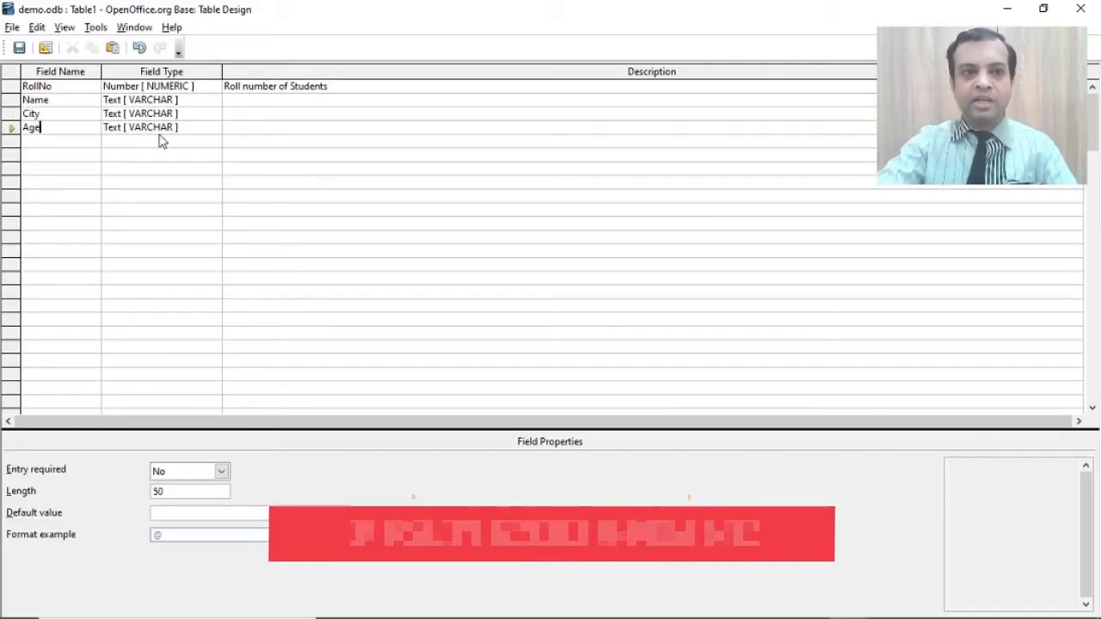
{"action": "left_click", "coordinate": [169, 129]}
{"action": "left_click", "coordinate": [213, 128]}
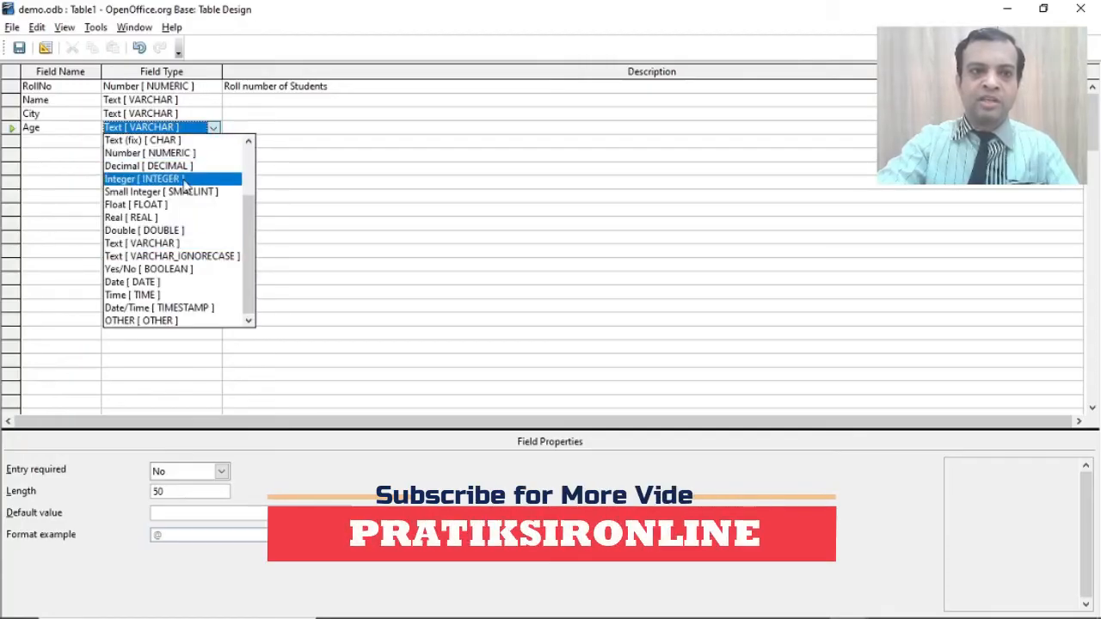
Add a fifth field named Std with the type Small Integer [ SMALLINT ]
{"action": "left_click", "coordinate": [78, 143]}
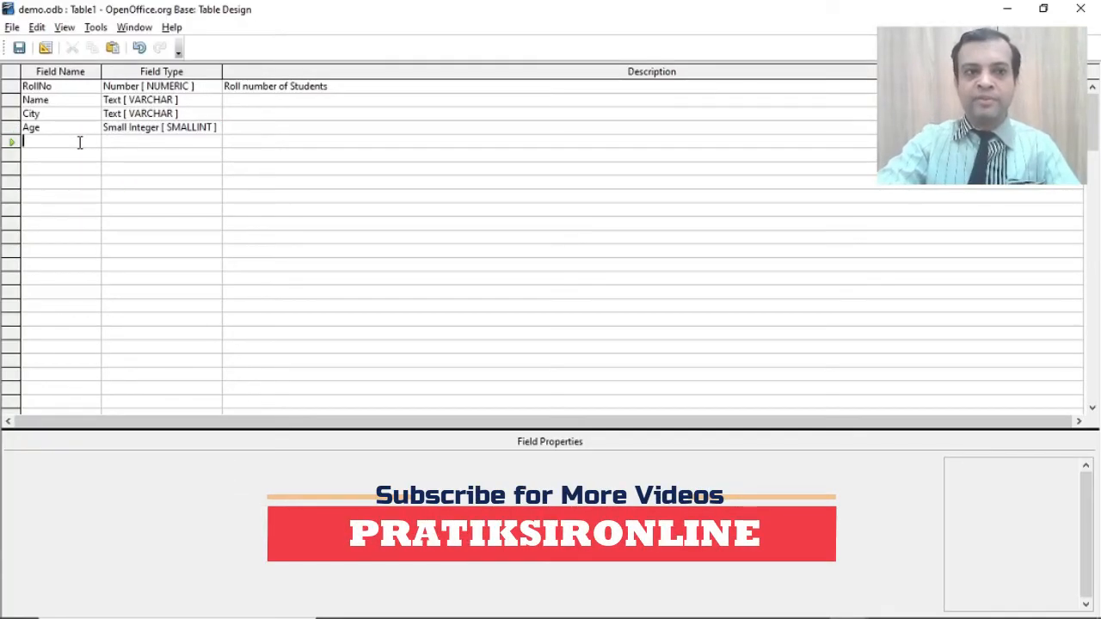
{"action": "type", "text": "Std"}
{"action": "key", "text": "Tab"}
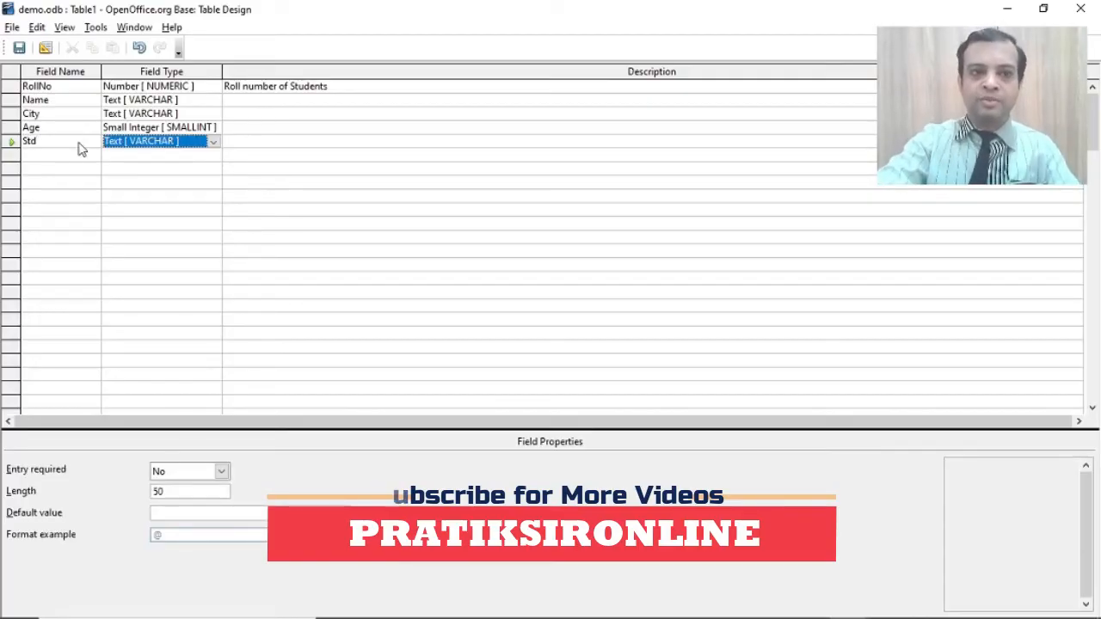
{"action": "left_click", "coordinate": [211, 142]}
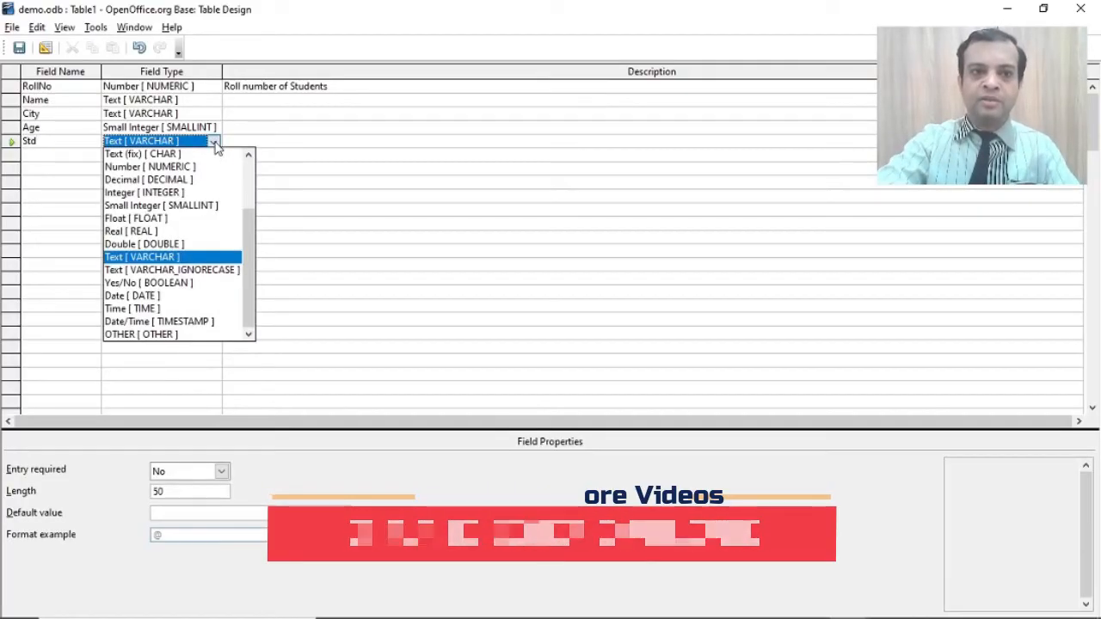
{"action": "left_click", "coordinate": [183, 207]}
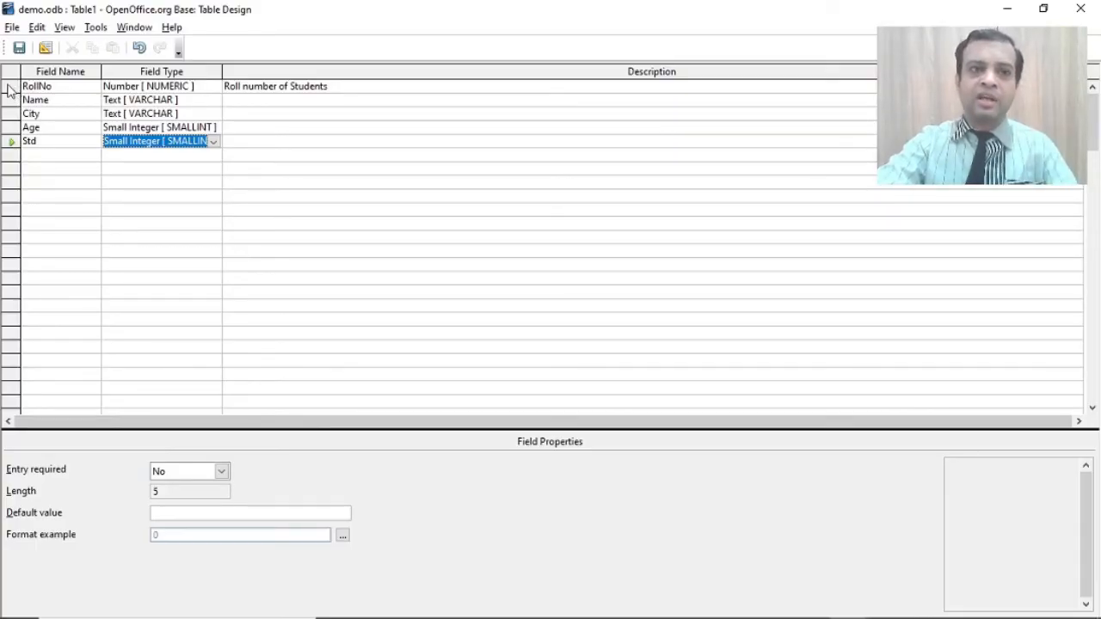
Make the RollNo field the table's primary key
{"action": "right_click", "coordinate": [11, 90]}
{"action": "key", "text": "Escape"}
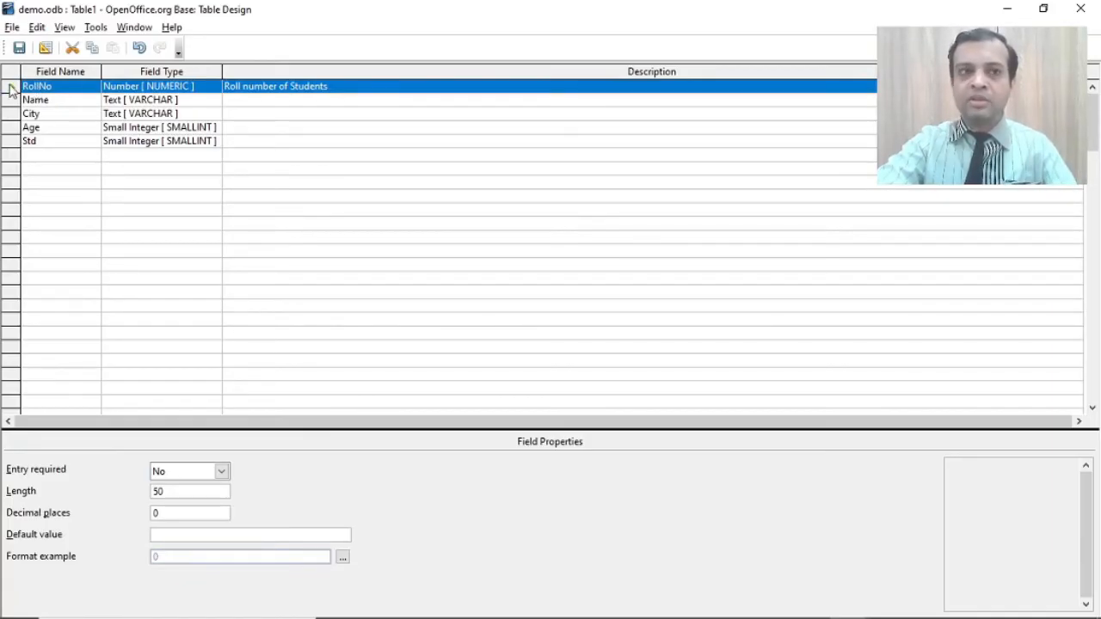
{"action": "right_click", "coordinate": [10, 90]}
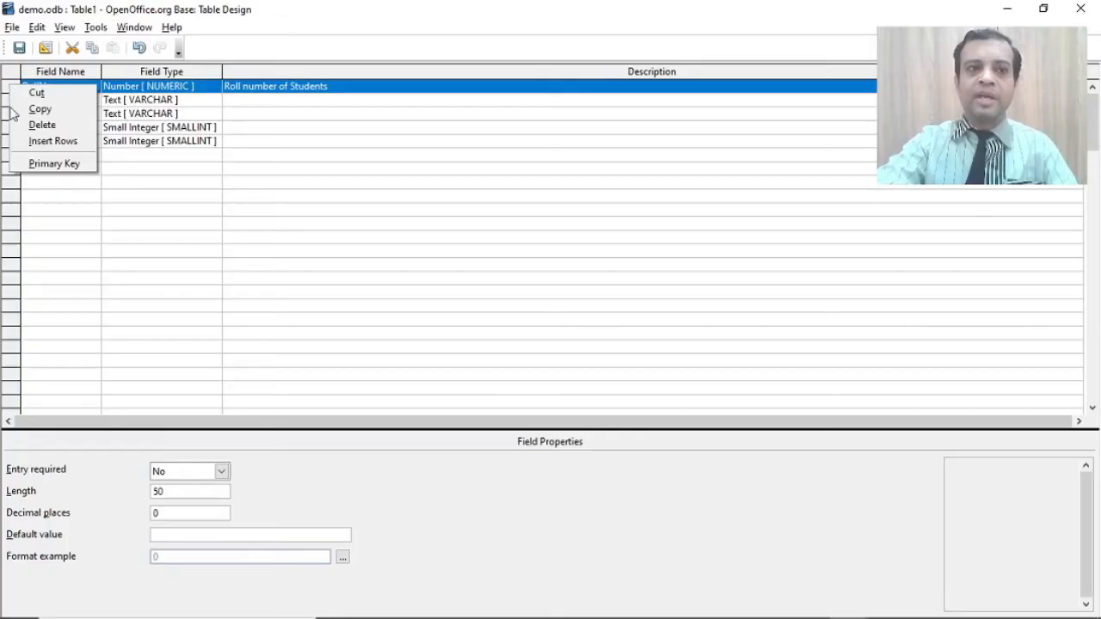
{"action": "left_click", "coordinate": [74, 171]}
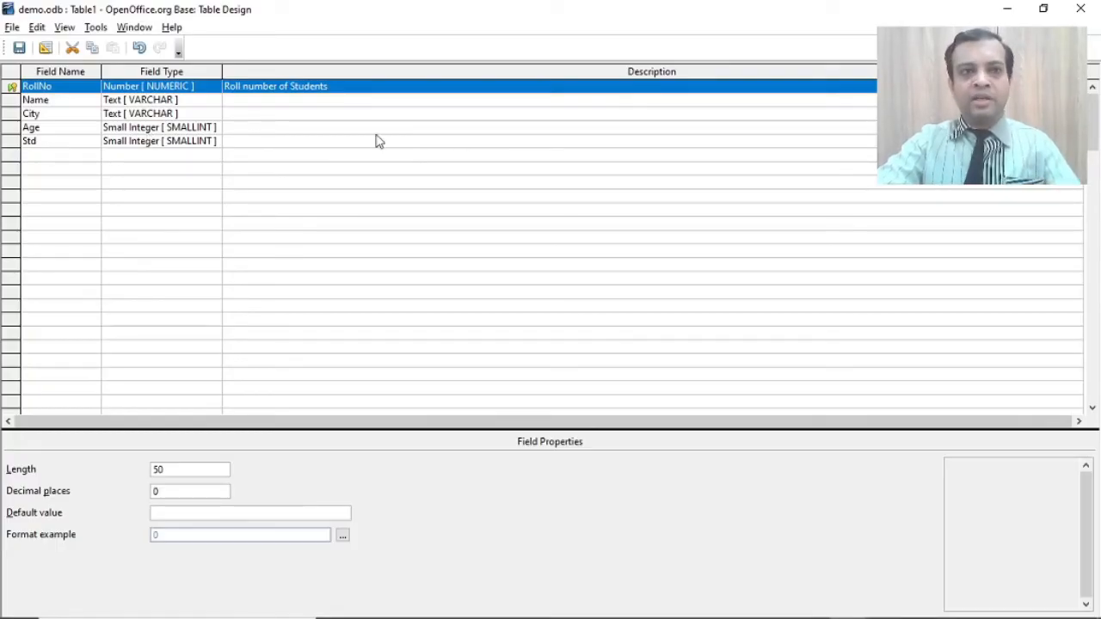
Save the table under the name Student and close its design window
{"action": "left_click", "coordinate": [20, 52]}
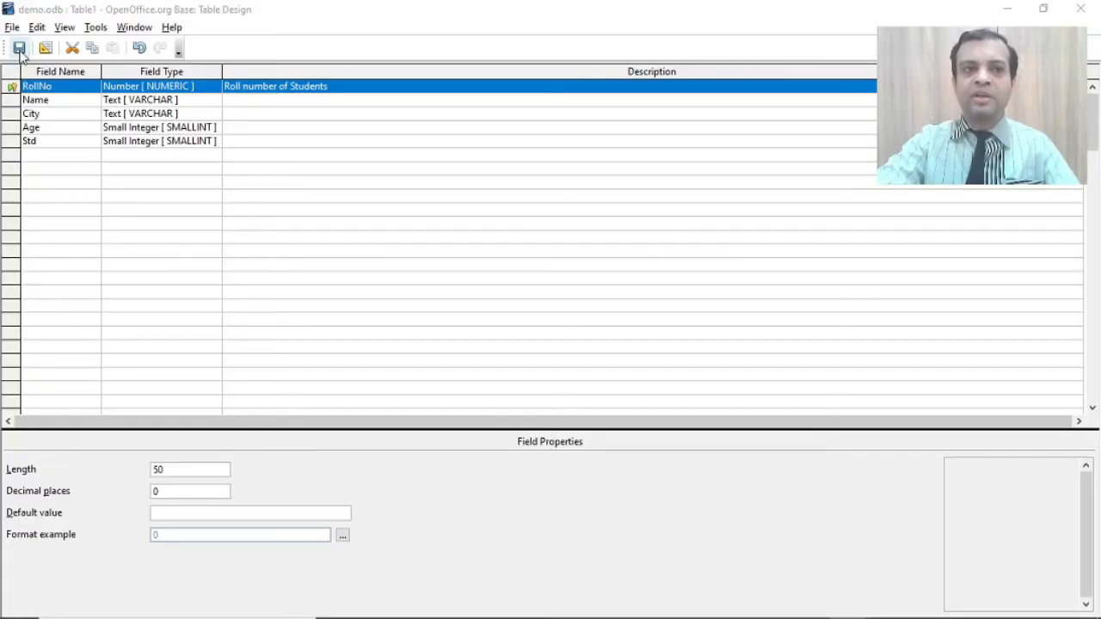
{"action": "double_click", "coordinate": [599, 281]}
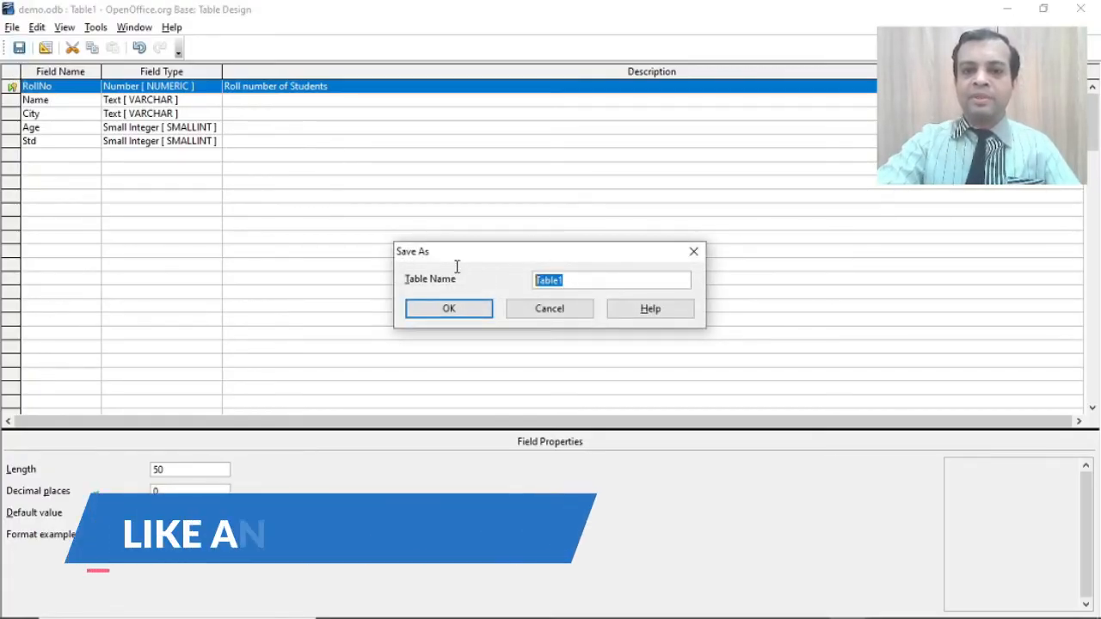
{"action": "type", "text": "Student"}
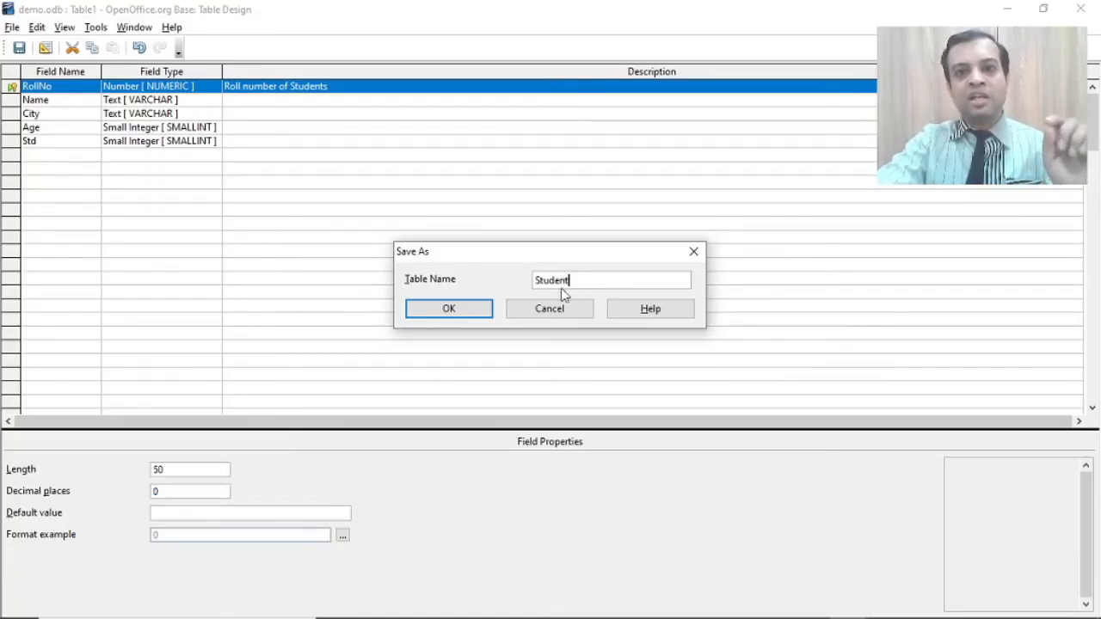
{"action": "left_click", "coordinate": [479, 312]}
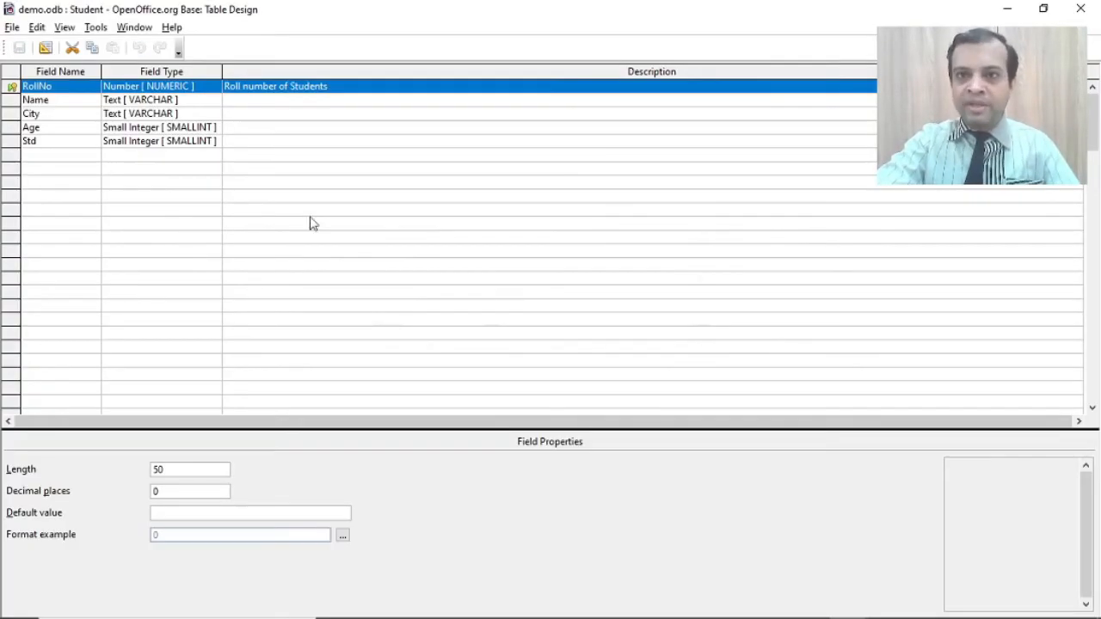
{"action": "left_click", "coordinate": [1080, 9]}
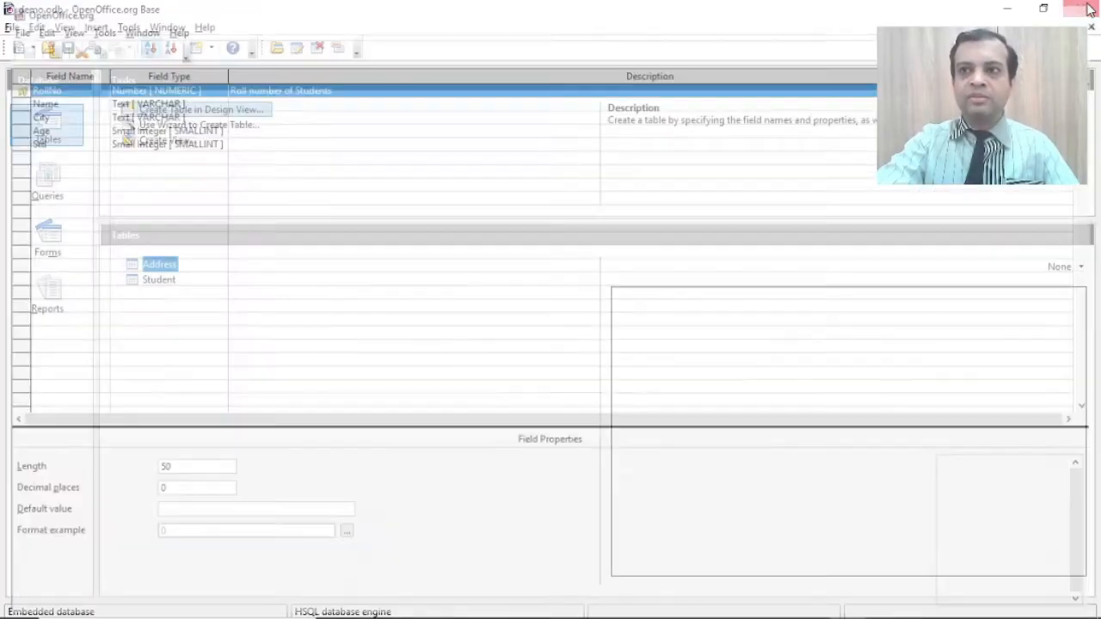
{"action": "left_click", "coordinate": [140, 272]}
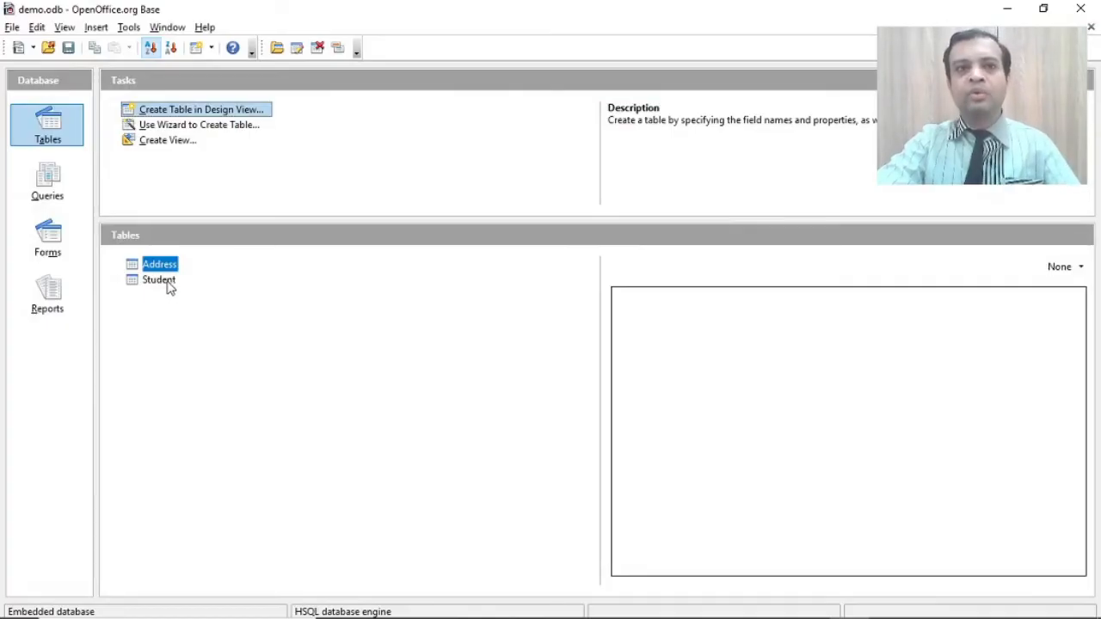
{"action": "left_click", "coordinate": [221, 112]}
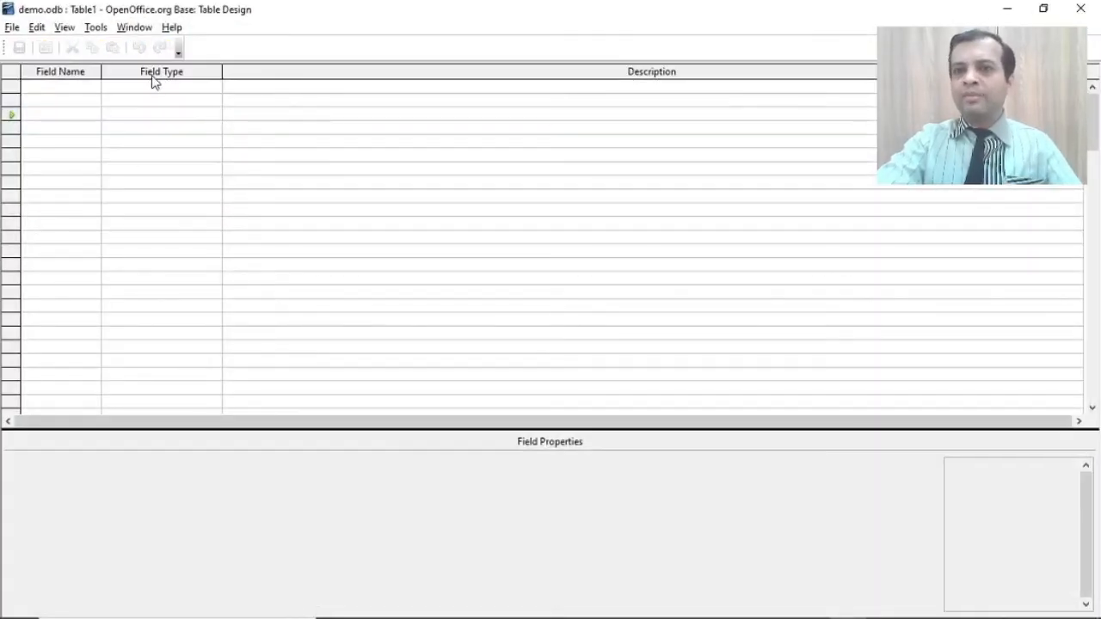
{"action": "left_click", "coordinate": [1082, 9]}
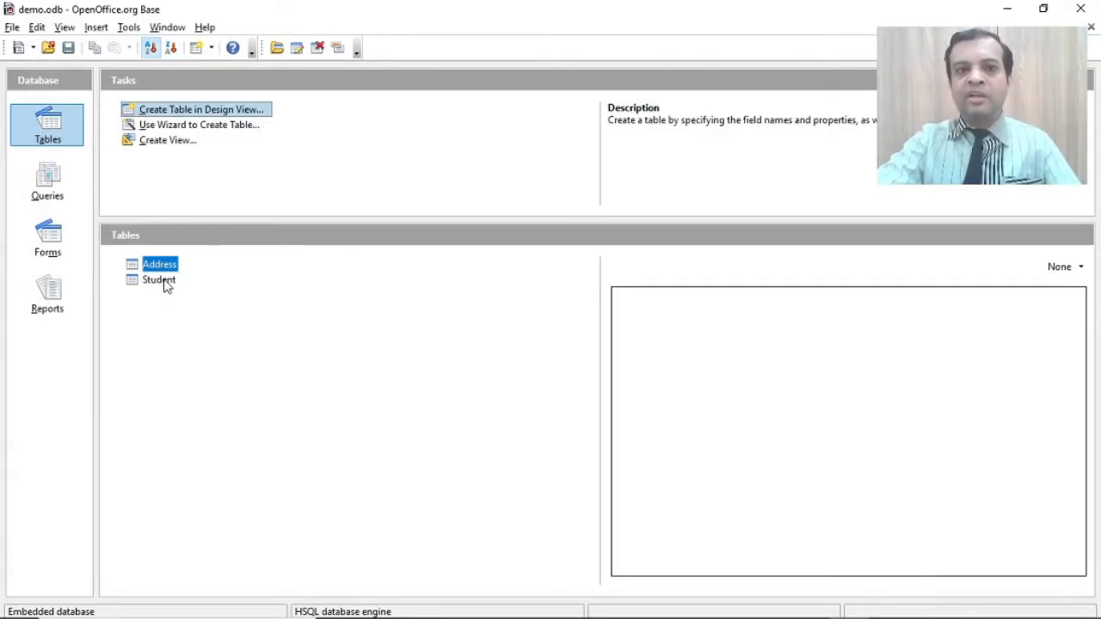
Open the Student table and enter the first record with RollNo 1, the student's name, City Ahmedabad, Age 15 and Std 9
{"action": "left_click", "coordinate": [166, 283]}
{"action": "double_click", "coordinate": [166, 284]}
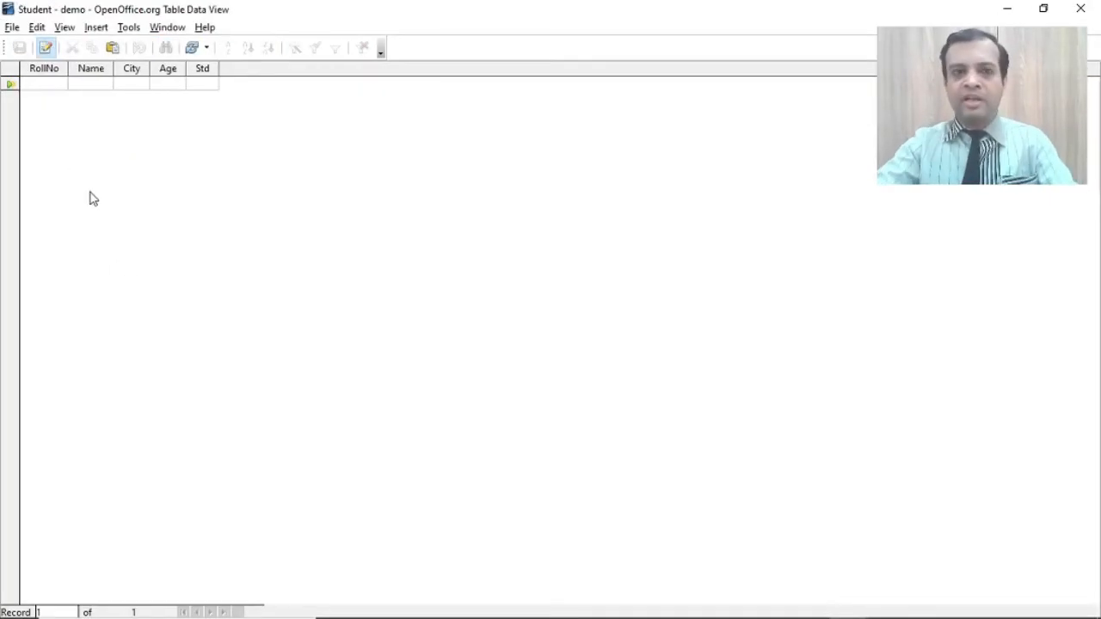
{"action": "type", "text": "1"}
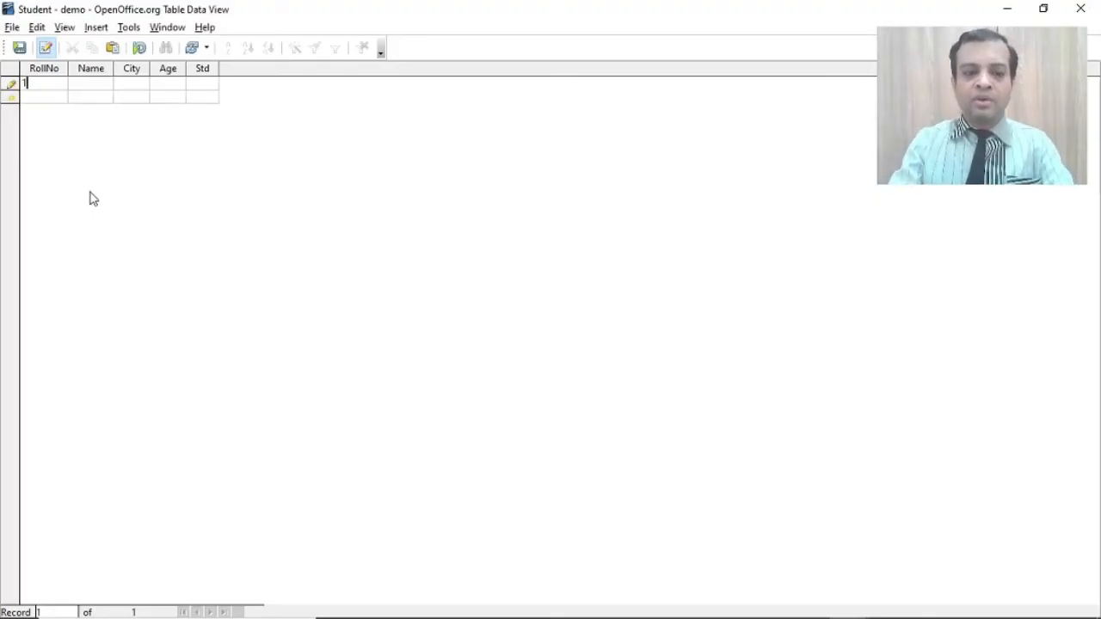
{"action": "key", "text": "Tab"}
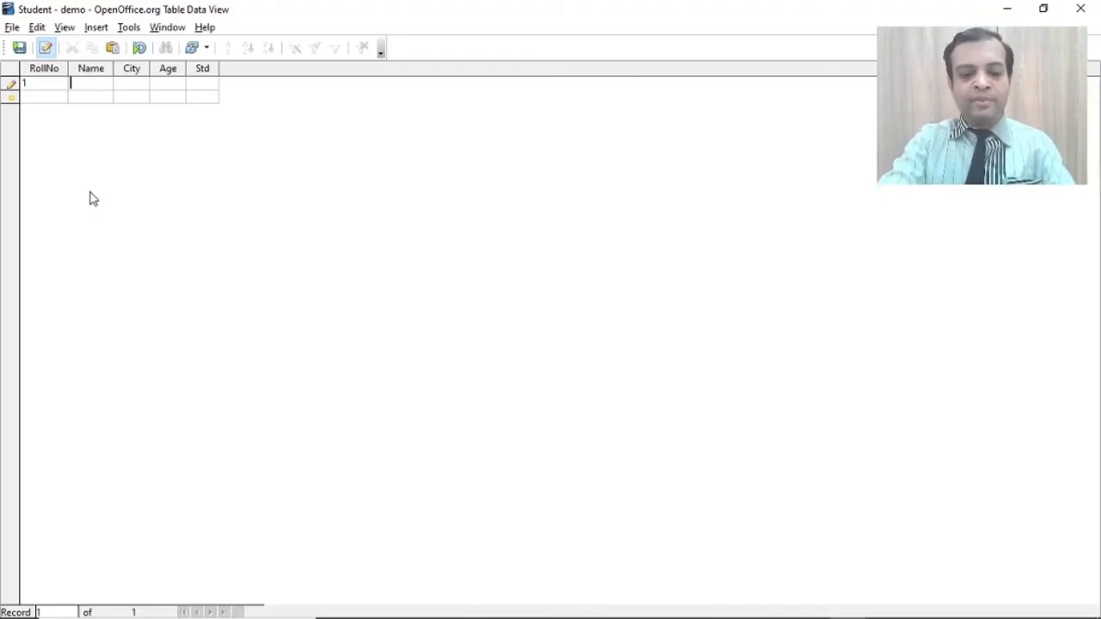
{"action": "type", "text": "Pratik"}
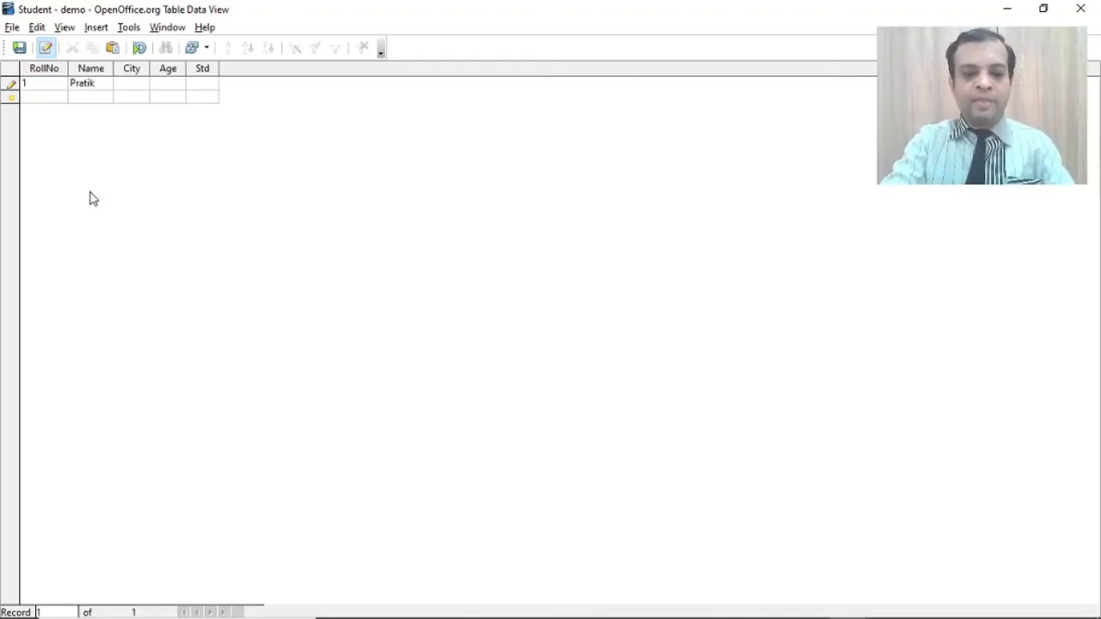
{"action": "type", "text": "Ahme"}
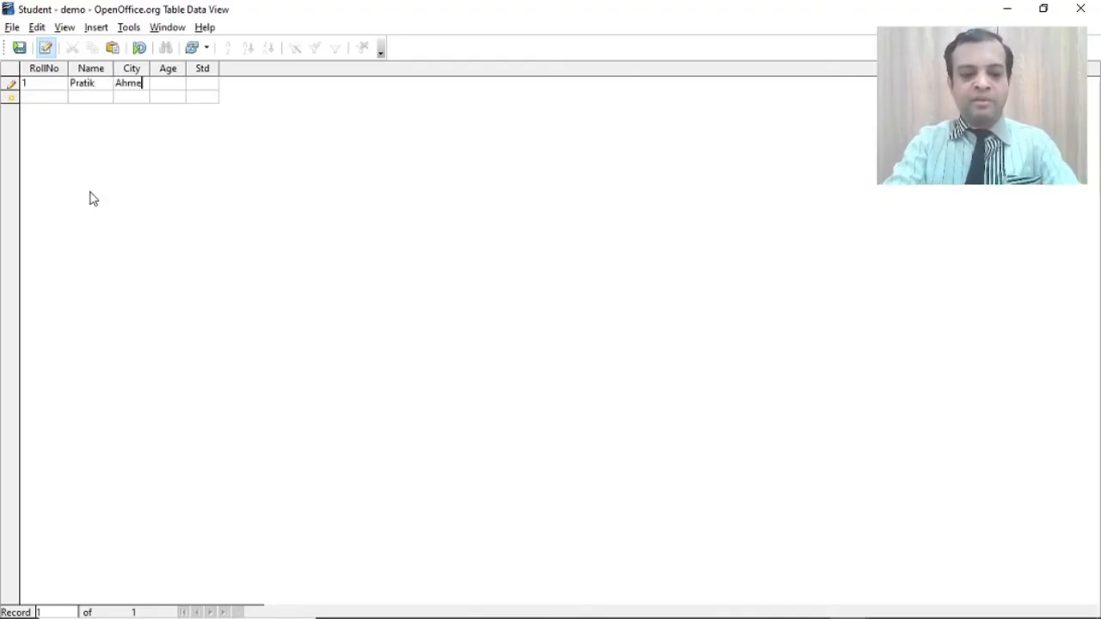
{"action": "type", "text": "dabad"}
{"action": "key", "text": "Tab"}
{"action": "type", "text": "15"}
{"action": "key", "text": "Tab"}
{"action": "type", "text": "9"}
{"action": "key", "text": "Tab"}
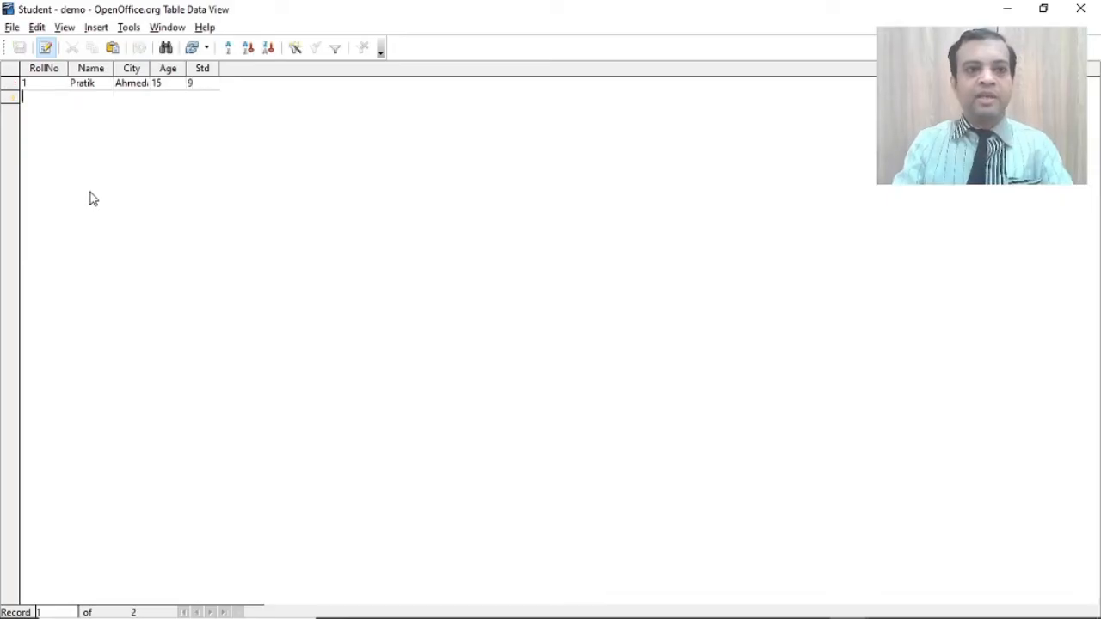
Try to add a second record that reuses RollNo 1, with the student's name, City Rajkot, Age 18 and Std 12
{"action": "type", "text": "1"}
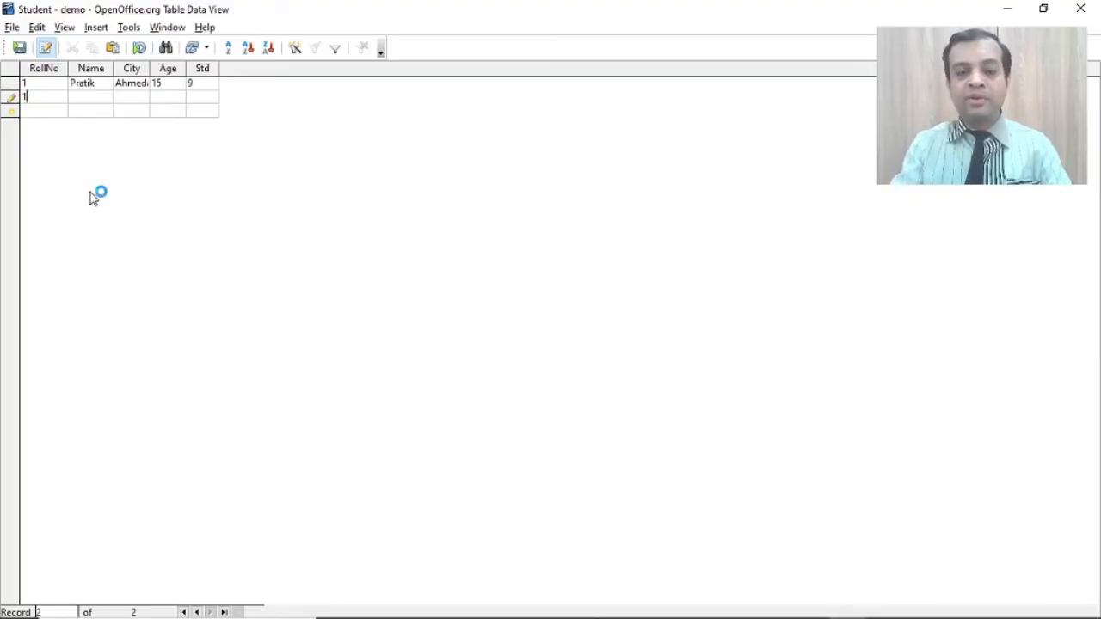
{"action": "key", "text": "Tab"}
{"action": "type", "text": "P"}
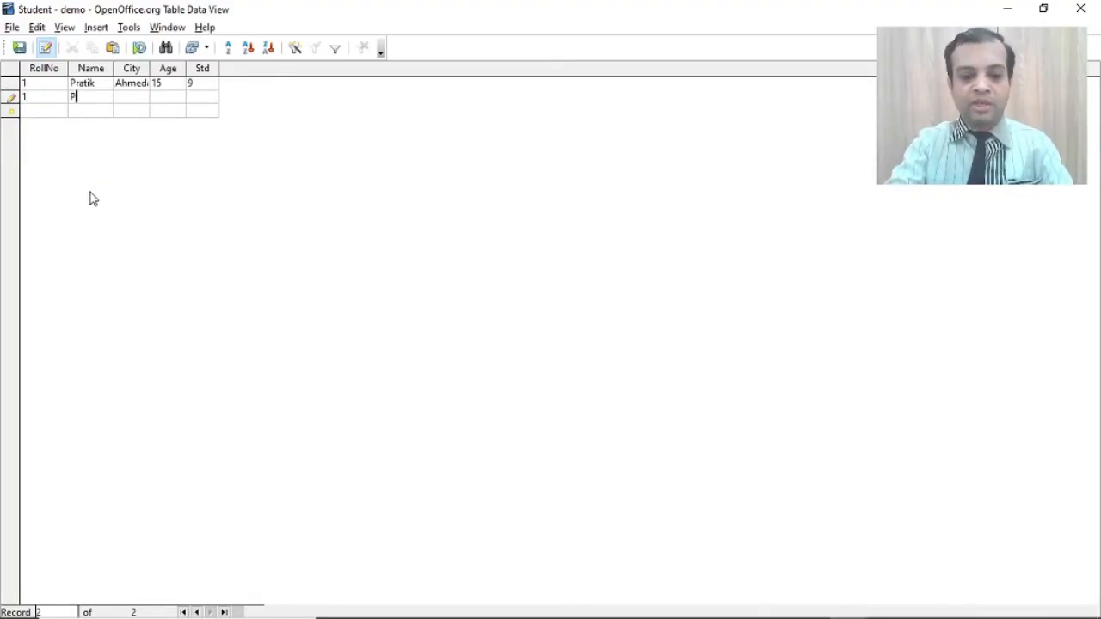
{"action": "type", "text": "ranav"}
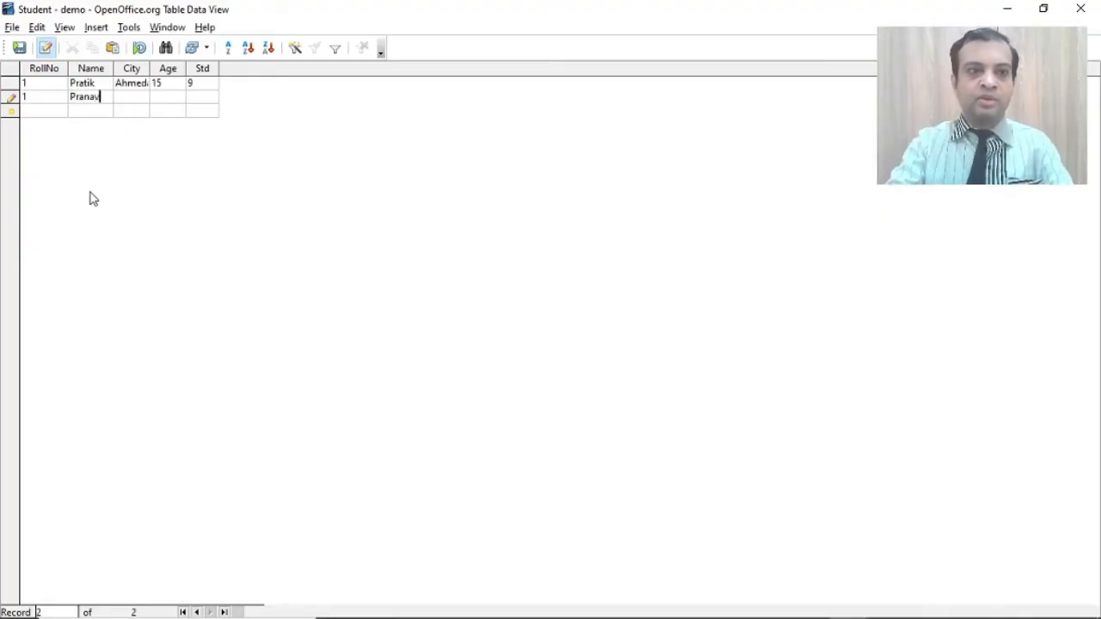
{"action": "type", "text": "Rajkot"}
{"action": "key", "text": "Tab"}
{"action": "type", "text": "18"}
{"action": "key", "text": "Tab"}
{"action": "type", "text": "12"}
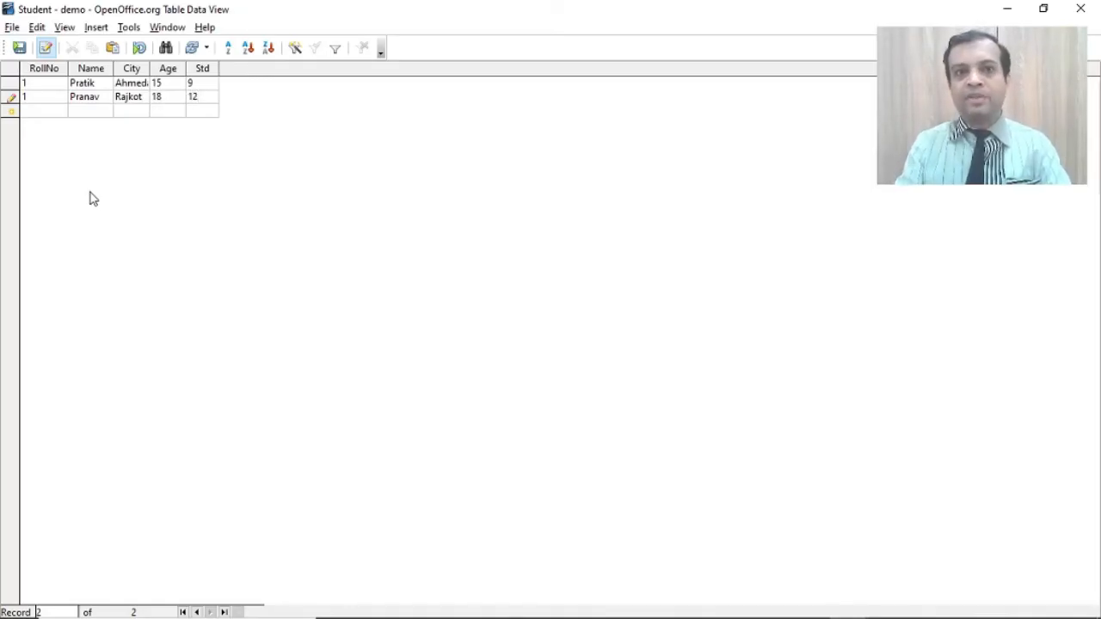
{"action": "key", "text": "Tab"}
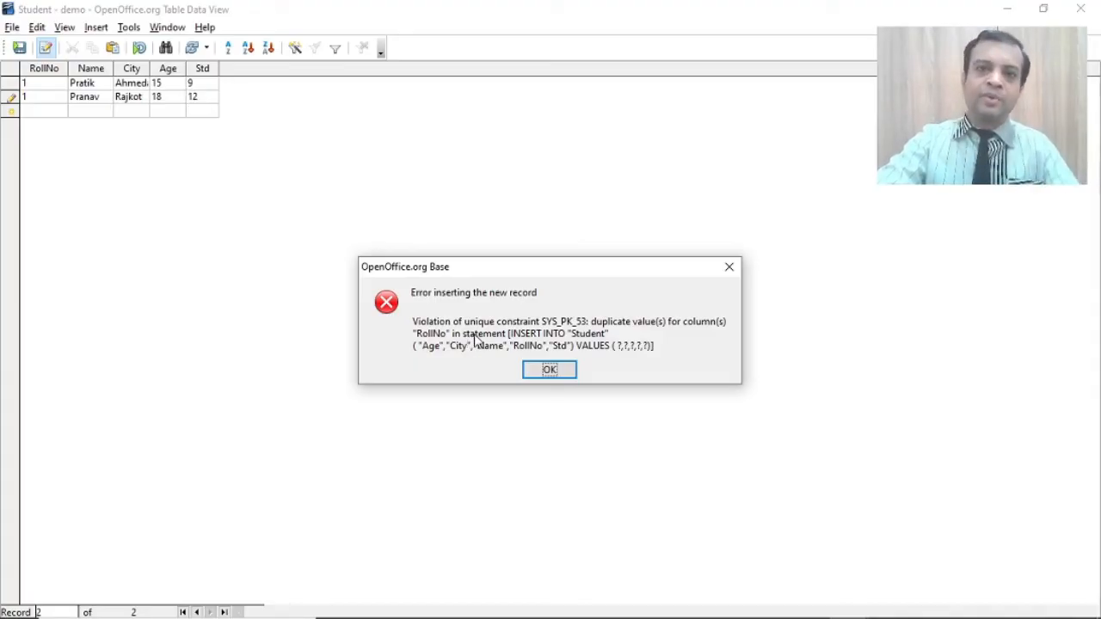
{"action": "left_click", "coordinate": [550, 370]}
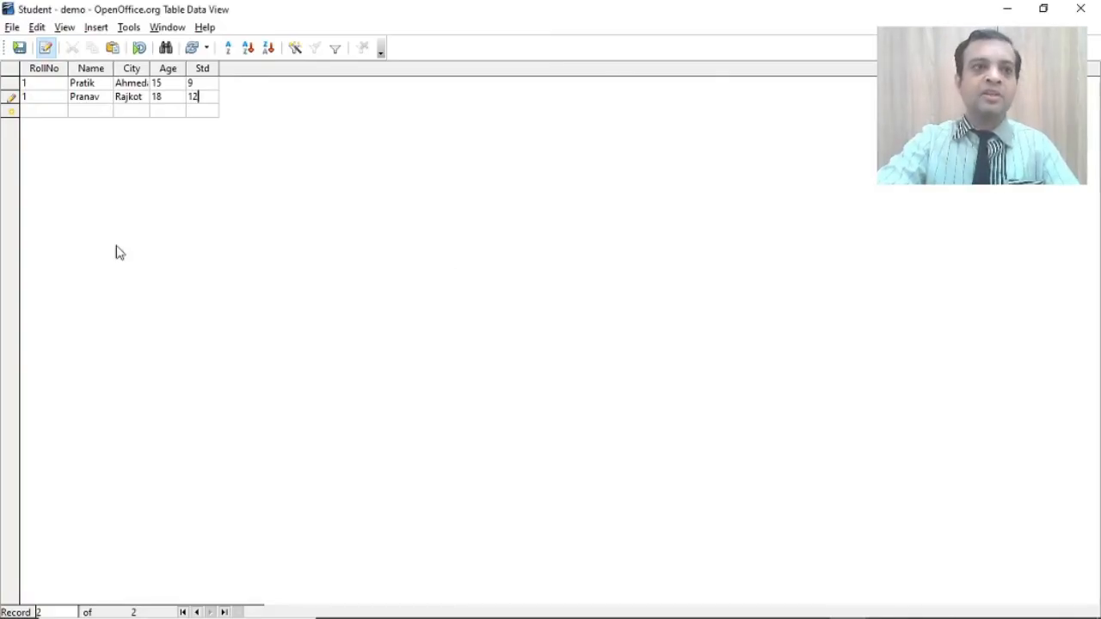
Set the second record's RollNo to 2 and close the Student table, saving the changed record
{"action": "double_click", "coordinate": [40, 98]}
{"action": "type", "text": "2"}
{"action": "key", "text": "Tab"}
{"action": "key", "text": "Tab"}
{"action": "key", "text": "Tab"}
{"action": "key", "text": "Tab"}
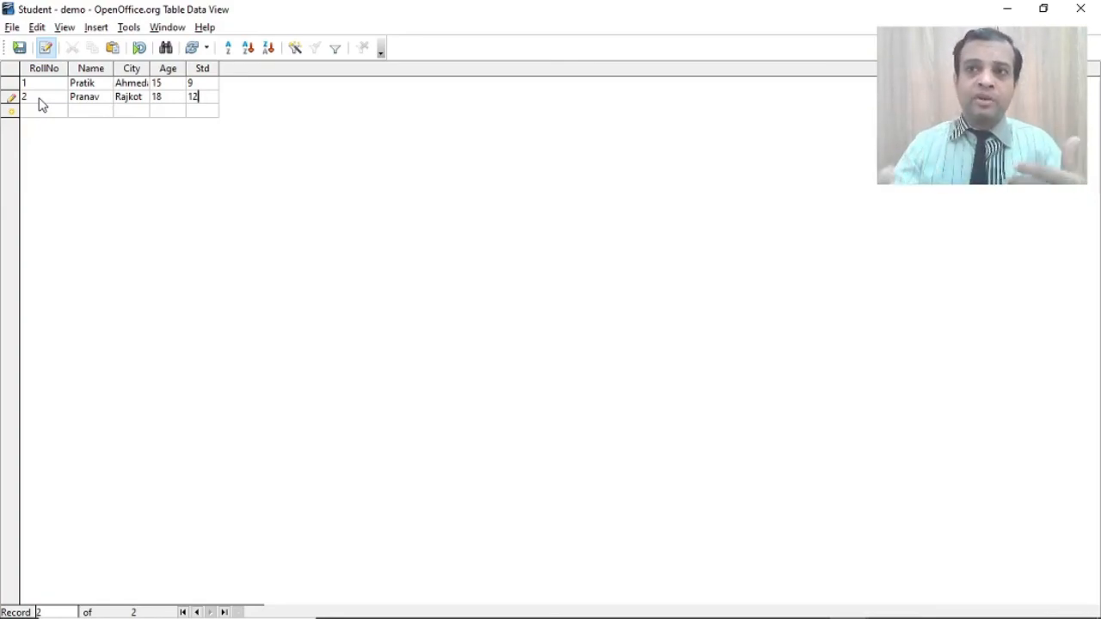
{"action": "left_click", "coordinate": [1081, 9]}
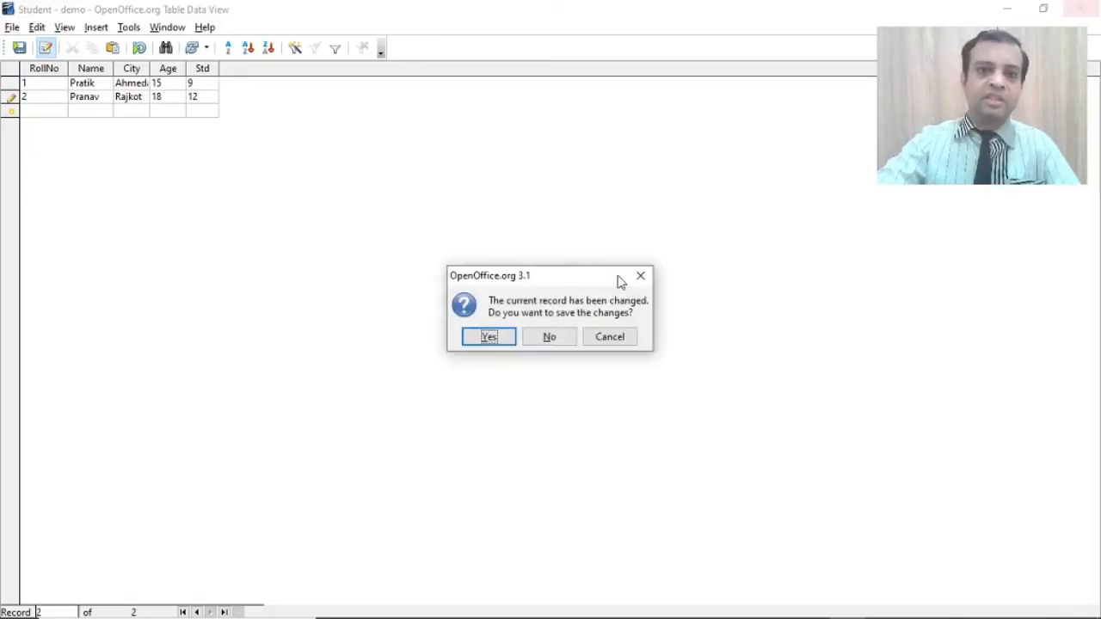
{"action": "left_click", "coordinate": [494, 341]}
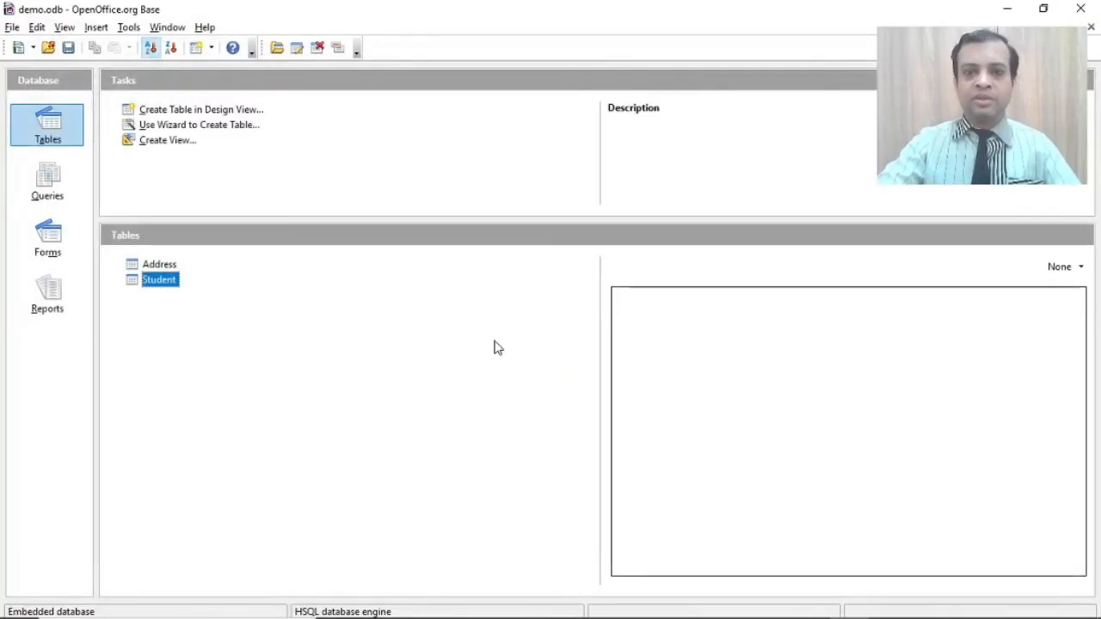